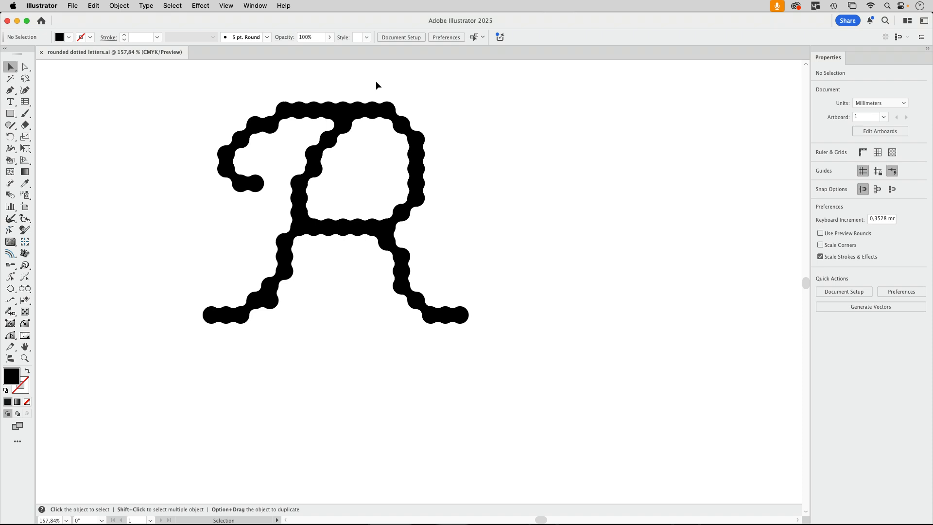
# Step: Show the layers list, add a new layer above Layer 1, and move the list clear of the artwork
pyautogui.click(254, 7)
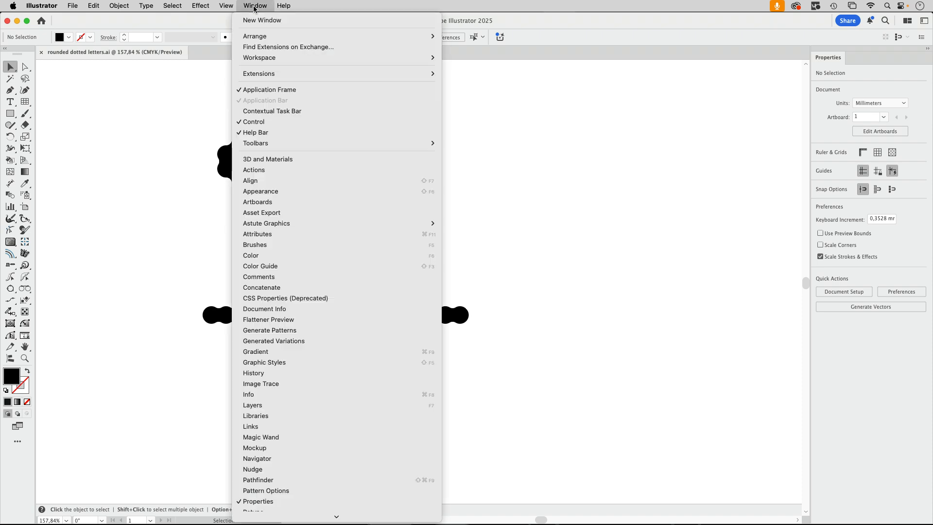
pyautogui.click(253, 405)
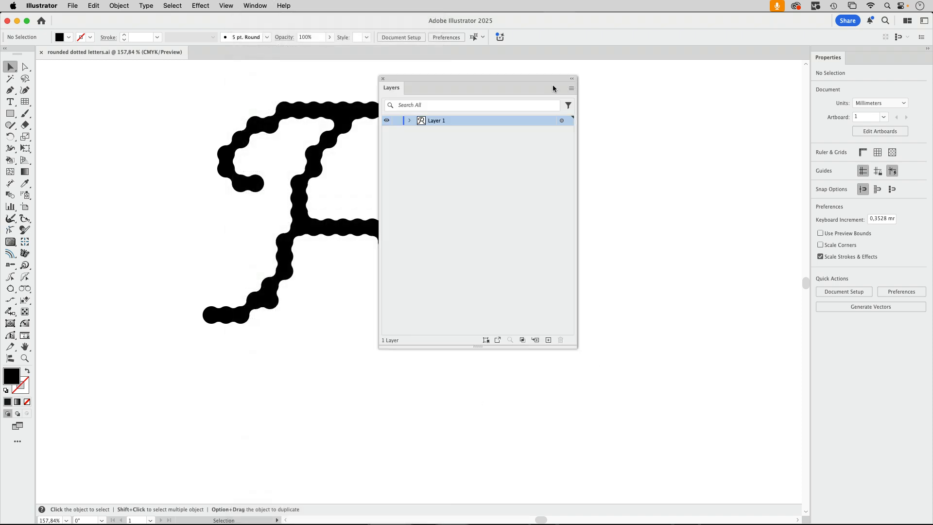
pyautogui.moveTo(508, 81); pyautogui.dragTo(641, 93)
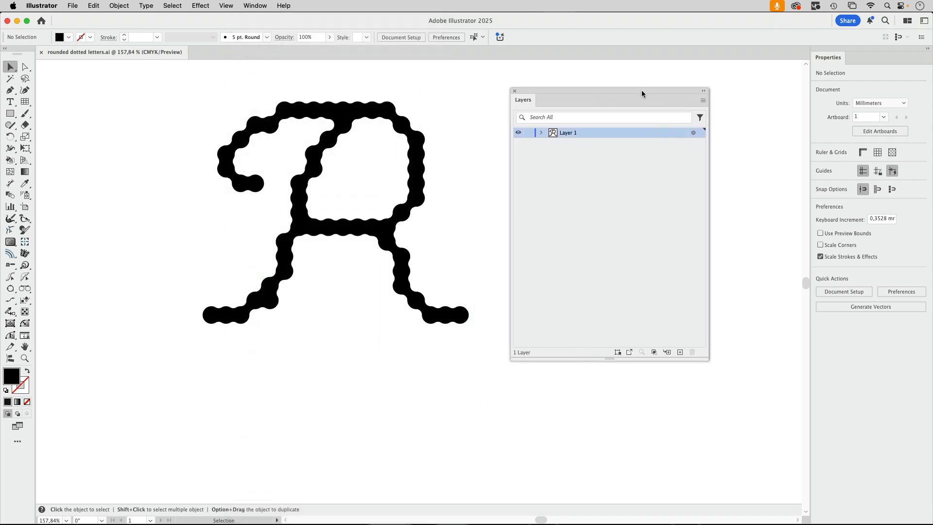
pyautogui.click(680, 352)
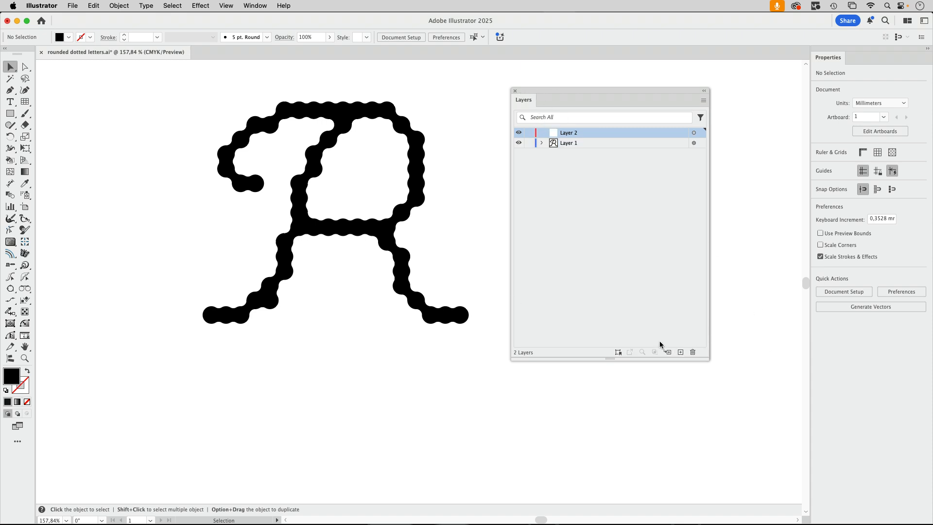
pyautogui.moveTo(581, 91); pyautogui.dragTo(781, 194)
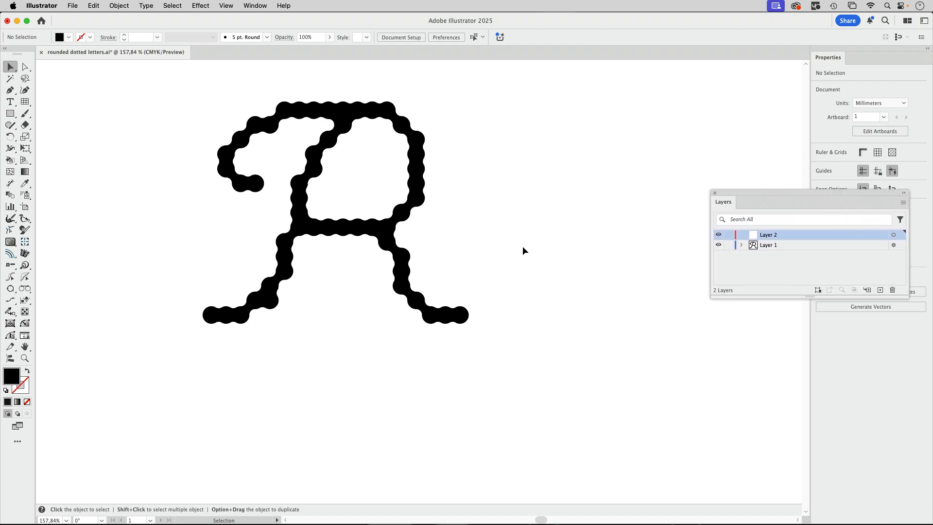
# Step: Draw a square rectangular grid about 105 mm wide on an empty area, with 20 horizontal and 20 vertical dividers
pyautogui.scroll(2, 557, 302)
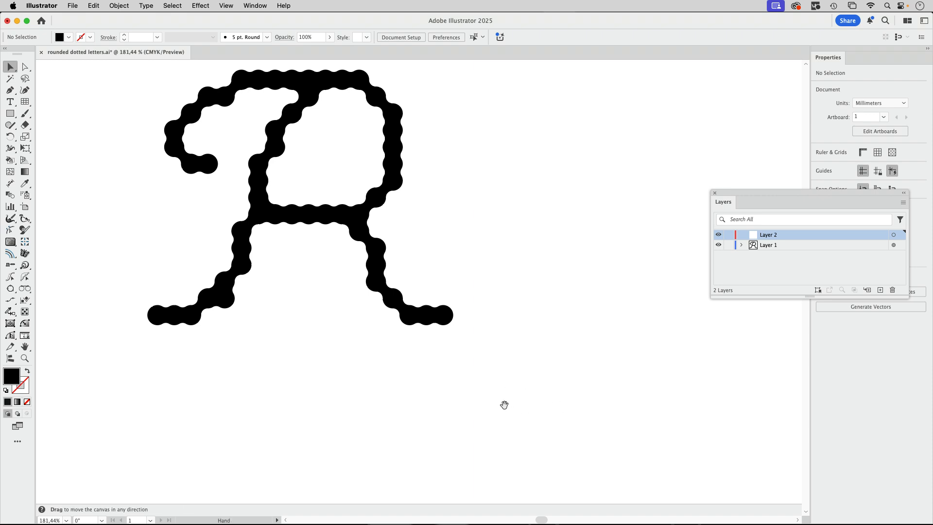
pyautogui.moveTo(504, 404); pyautogui.dragTo(355, 213)
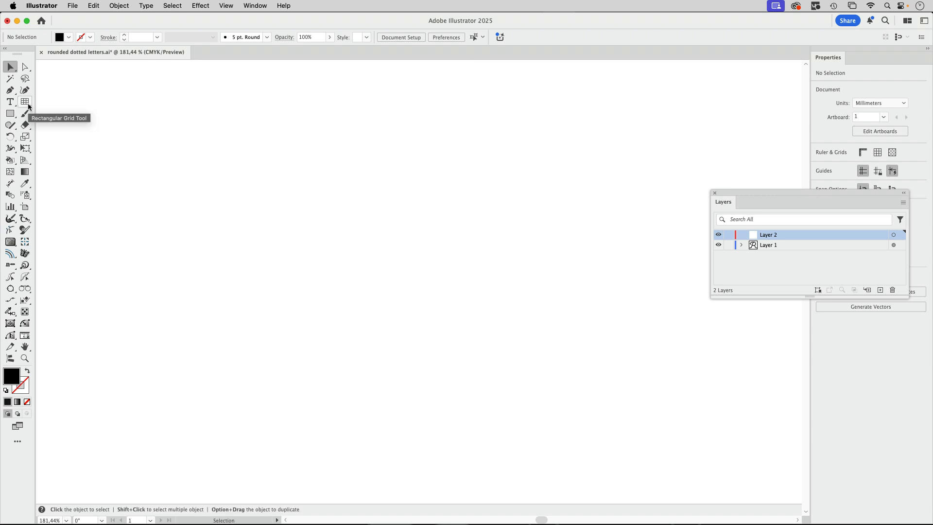
pyautogui.moveTo(29, 106); pyautogui.dragTo(78, 137)
pyautogui.click(108, 146)
pyautogui.click(437, 238)
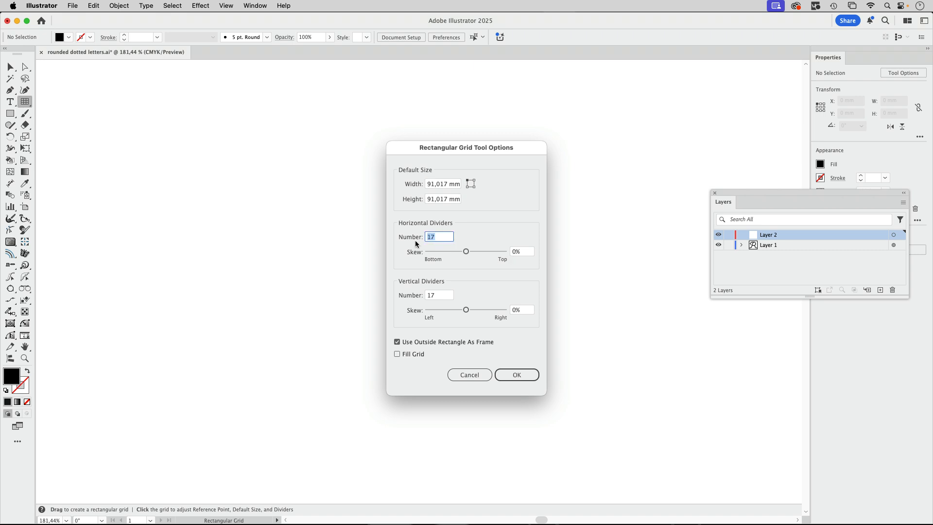
pyautogui.write('20')
pyautogui.click(431, 295)
pyautogui.write('20')
pyautogui.click(516, 374)
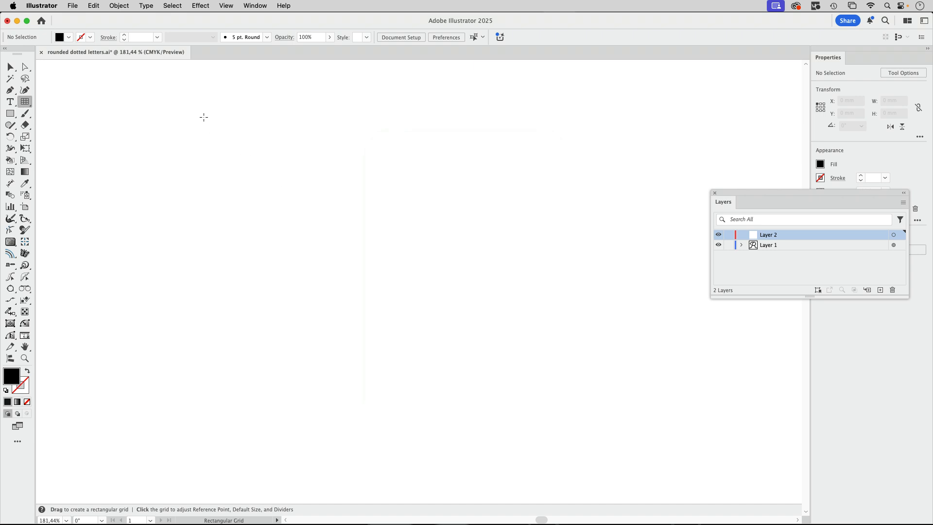
pyautogui.moveTo(196, 102); pyautogui.dragTo(545, 451)
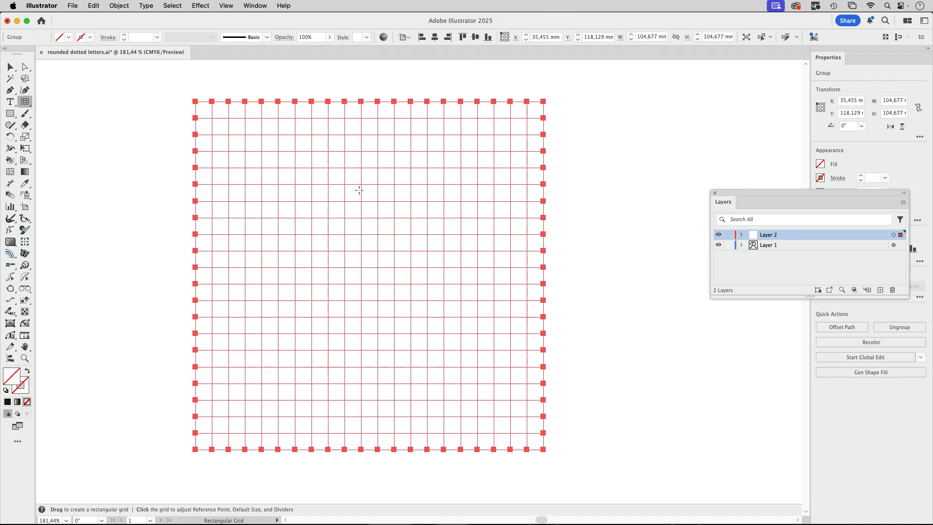
# Step: Try a black stroke on the grid, and set the stroke back to none
pyautogui.click(91, 37)
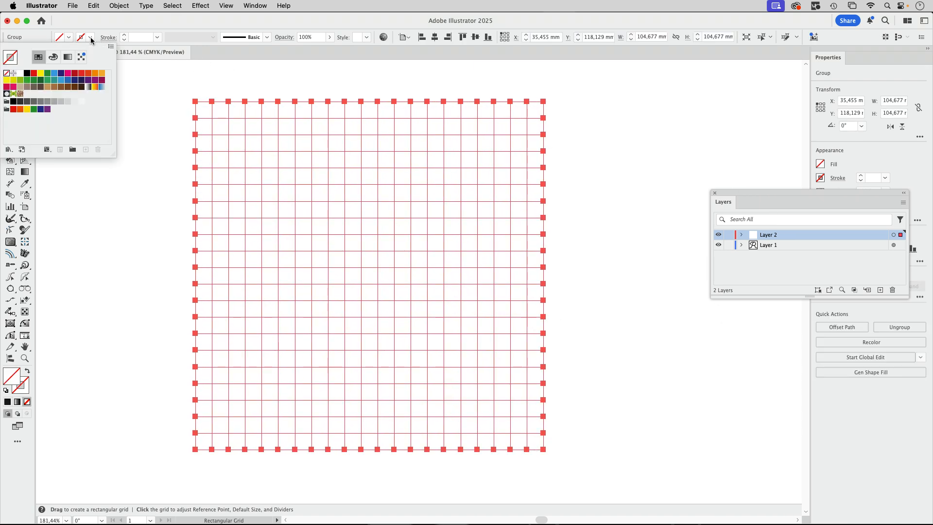
pyautogui.click(27, 73)
pyautogui.click(124, 18)
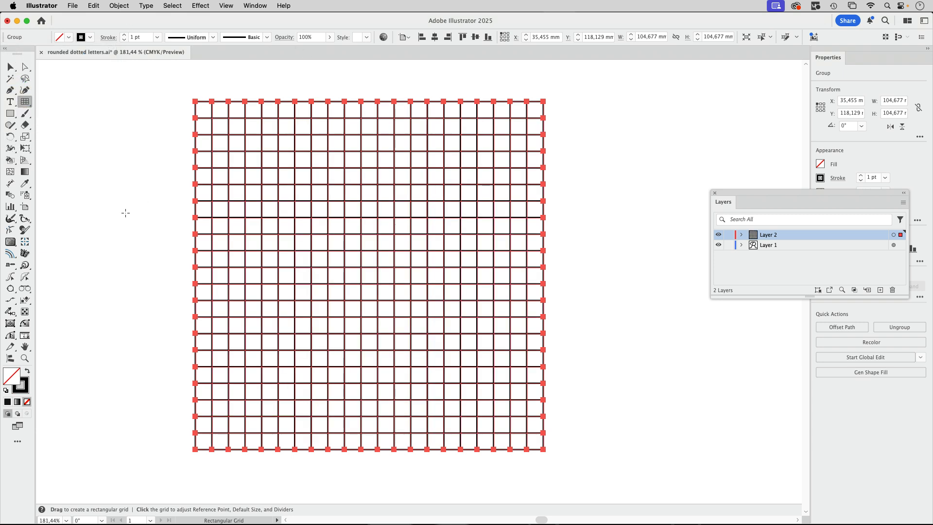
pyautogui.click(90, 38)
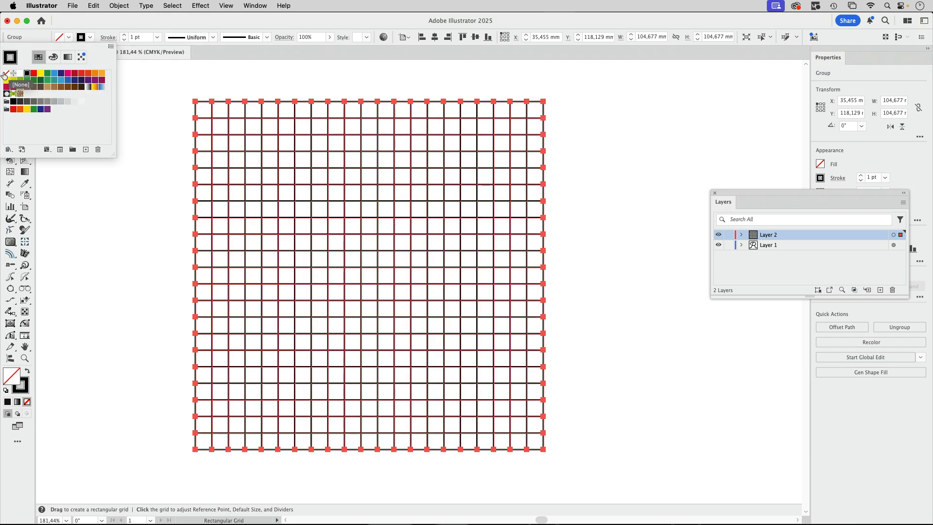
pyautogui.click(6, 76)
pyautogui.click(105, 25)
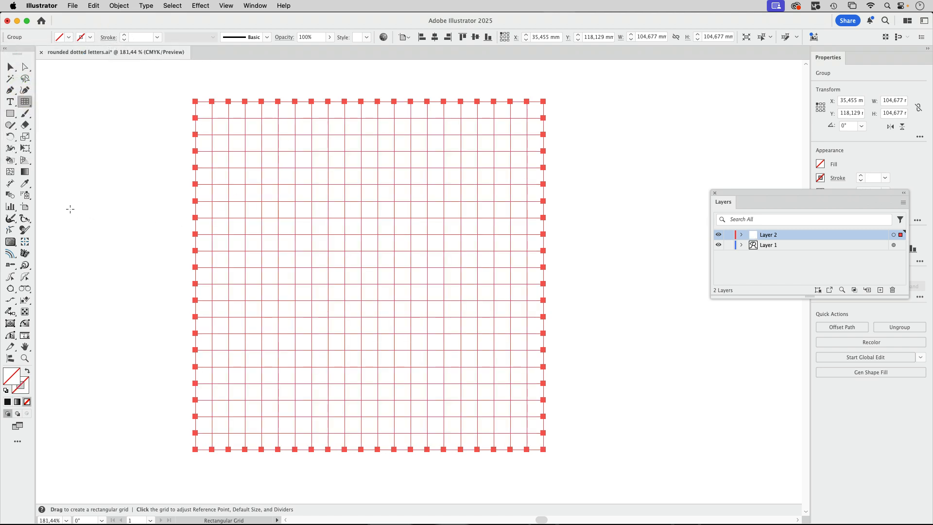
# Step: Turn the grid into a Live Paint group using the Live Paint Bucket with a black fill
pyautogui.click(10, 160)
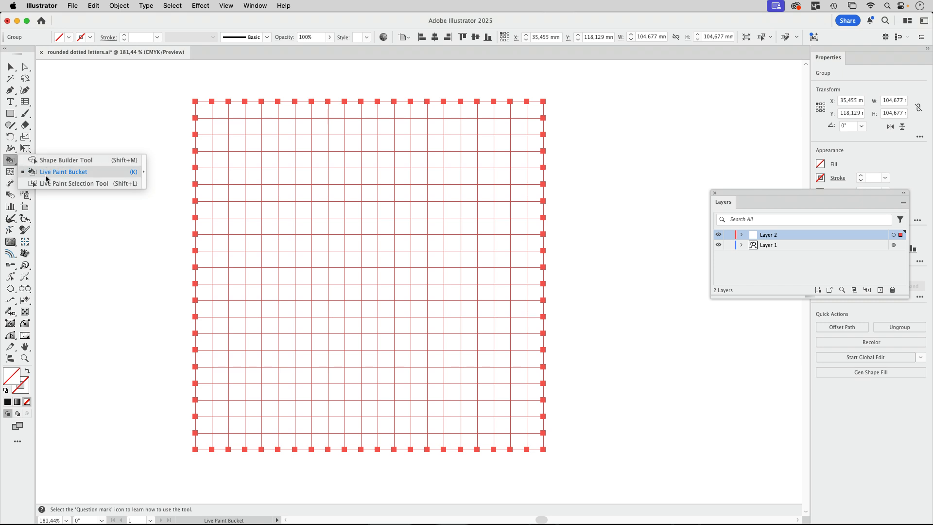
pyautogui.click(46, 176)
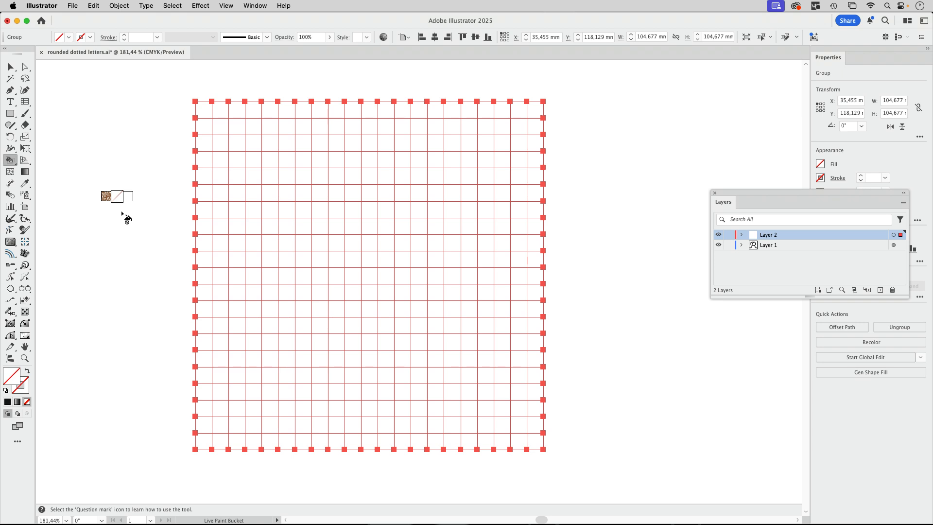
pyautogui.press(',')
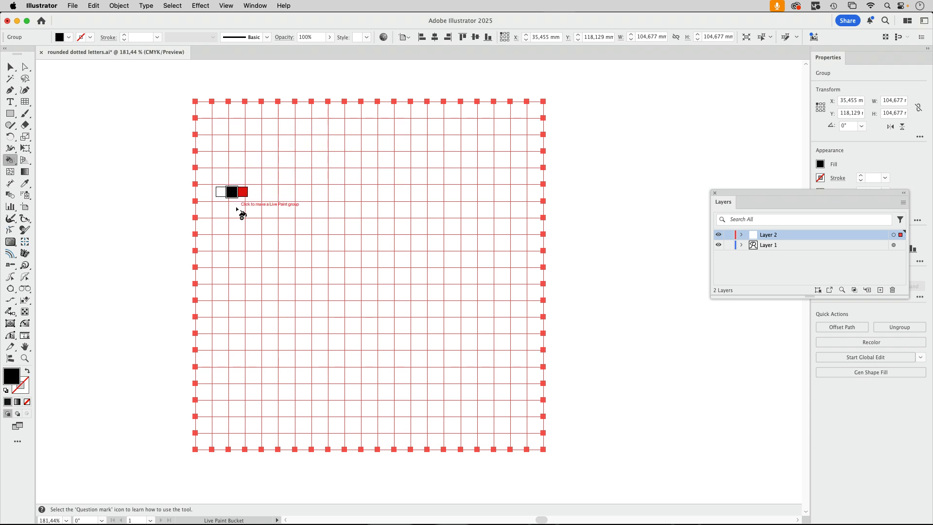
pyautogui.click(234, 416)
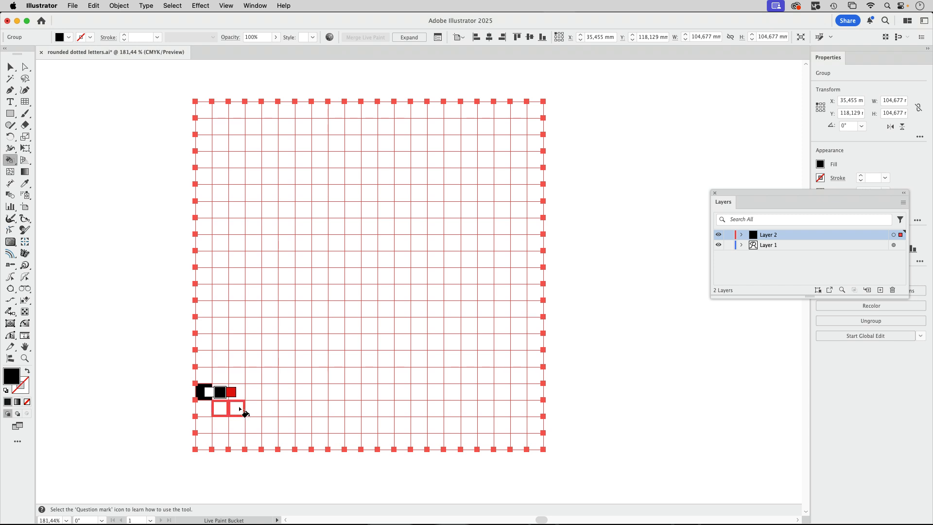
# Step: Paint grid cells black to form a stepped letter M with two stems, a middle valley and outward feet
pyautogui.moveTo(240, 409)
pyautogui.mouseDown()
pyautogui.moveTo(291, 375)
pyautogui.moveTo(305, 336)
pyautogui.moveTo(335, 153)
pyautogui.moveTo(341, 267)
pyautogui.moveTo(380, 417)
pyautogui.mouseUp()
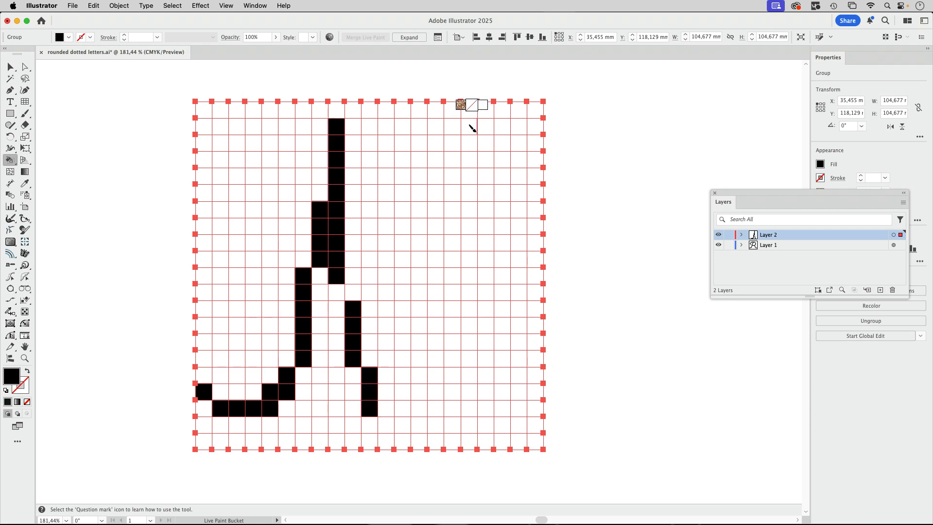
pyautogui.moveTo(470, 128)
pyautogui.mouseDown()
pyautogui.moveTo(451, 253)
pyautogui.moveTo(389, 408)
pyautogui.mouseUp()
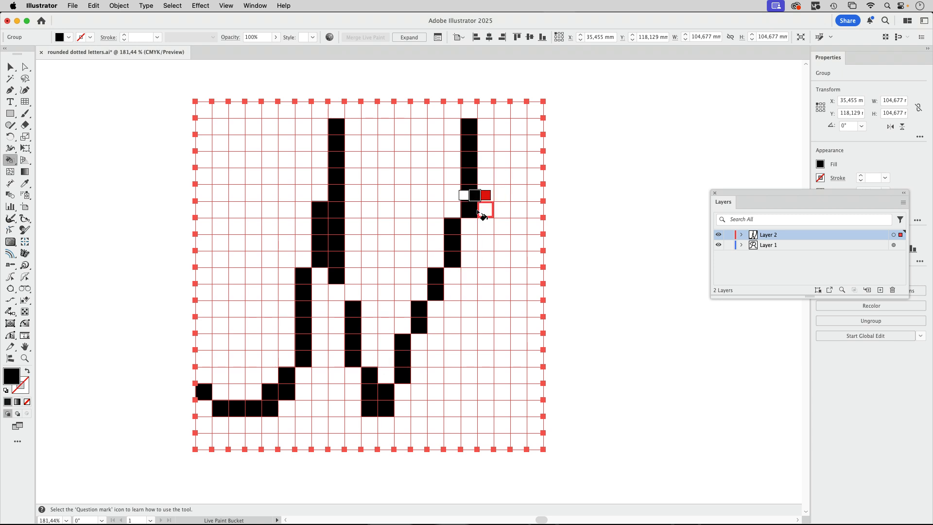
pyautogui.moveTo(475, 218)
pyautogui.mouseDown()
pyautogui.moveTo(468, 386)
pyautogui.moveTo(474, 399)
pyautogui.moveTo(526, 412)
pyautogui.mouseUp()
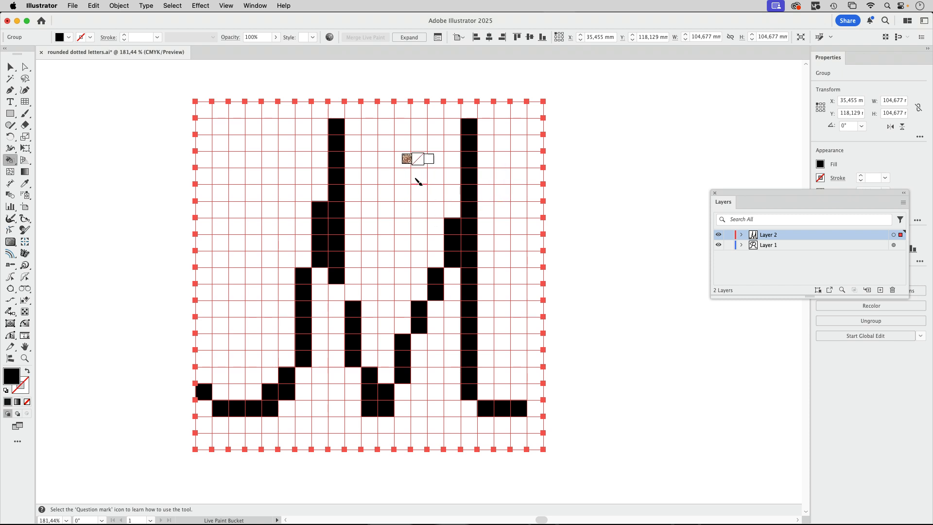
# Step: Clear the three black cells at the upper end of the M's diagonal beside the right stem with no fill
pyautogui.press('/')
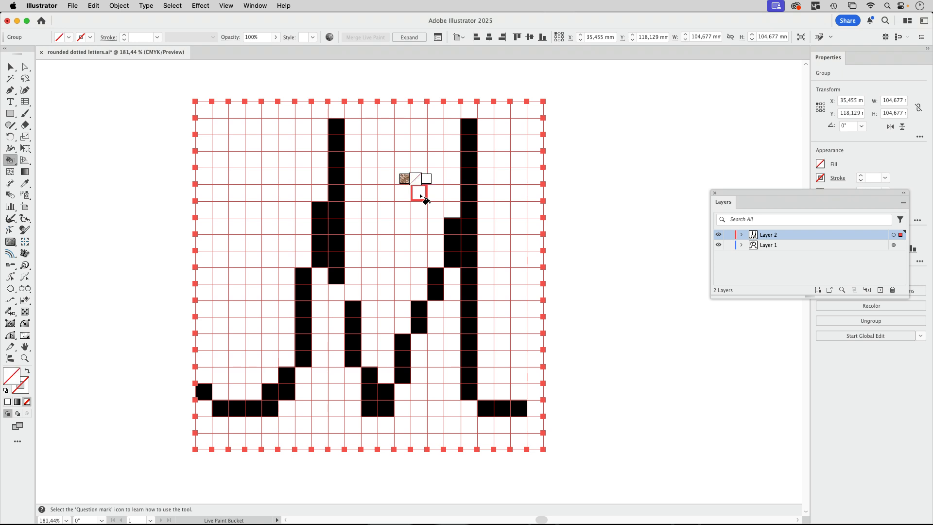
pyautogui.click(452, 226)
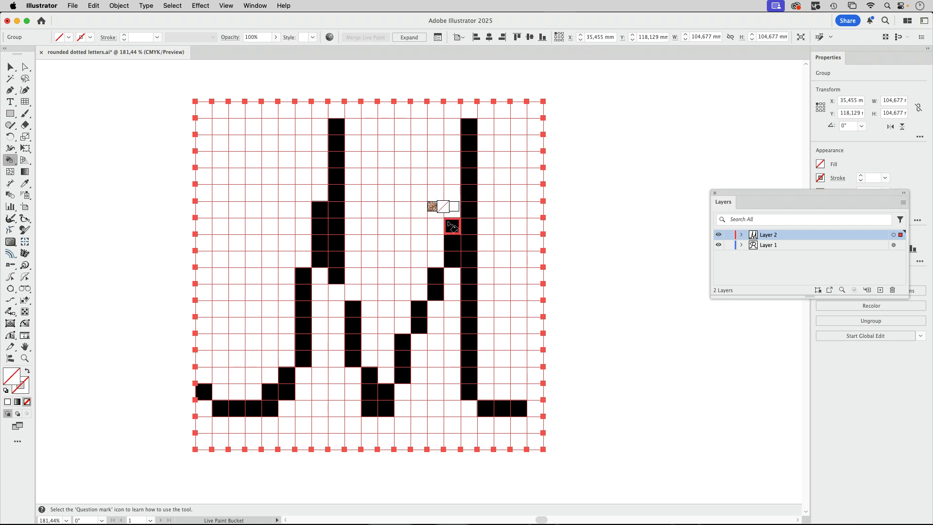
pyautogui.click(451, 243)
pyautogui.click(452, 259)
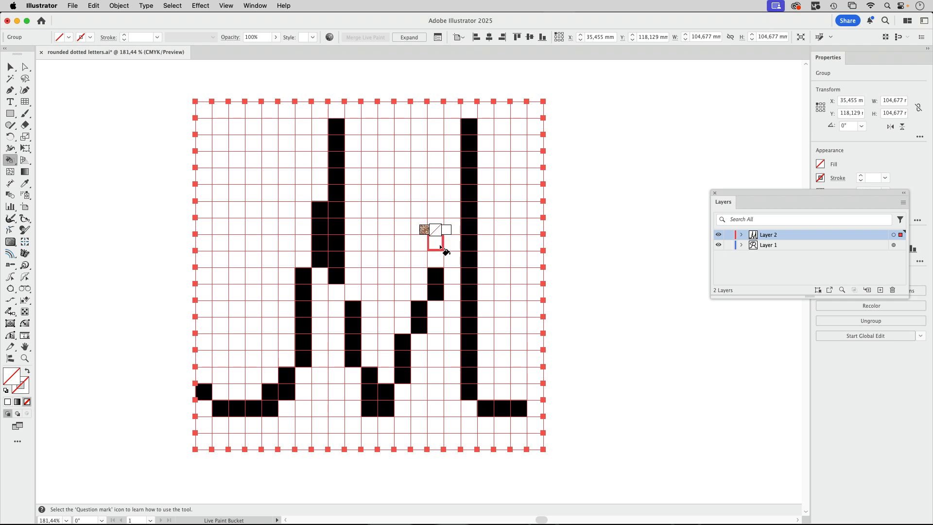
# Step: Repaint the M's right diagonal in black: five cells straight up, and four cells in the next column against the stem
pyautogui.press('Right')
pyautogui.press('Right')
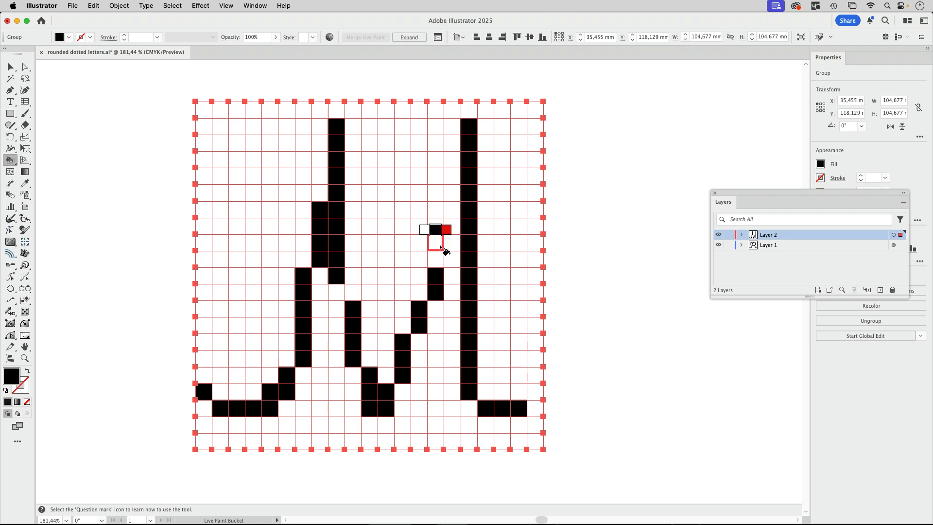
pyautogui.moveTo(437, 240); pyautogui.dragTo(437, 191)
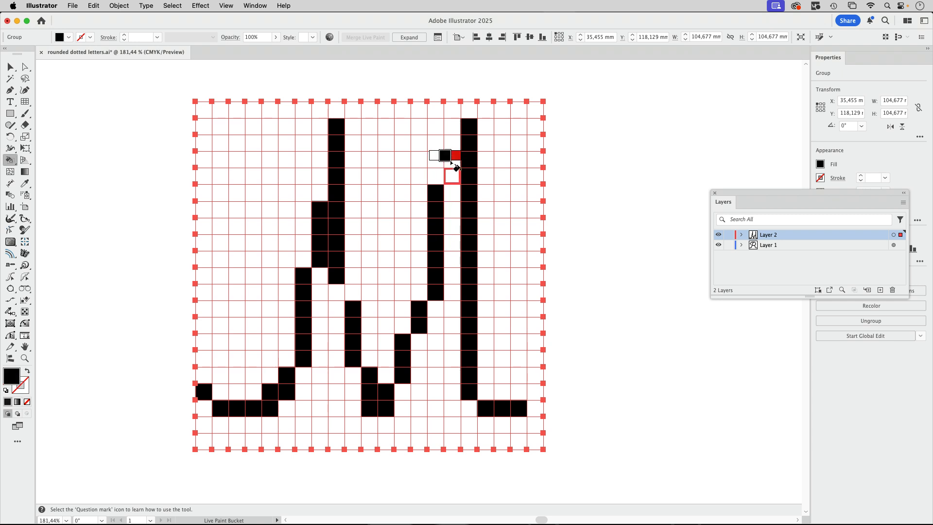
pyautogui.moveTo(452, 143); pyautogui.dragTo(452, 189)
# Step: Fill the gap cell below the M's left inner stem and one raised cell at the end of its right foot in black
pyautogui.press('Left')
pyautogui.press('Left')
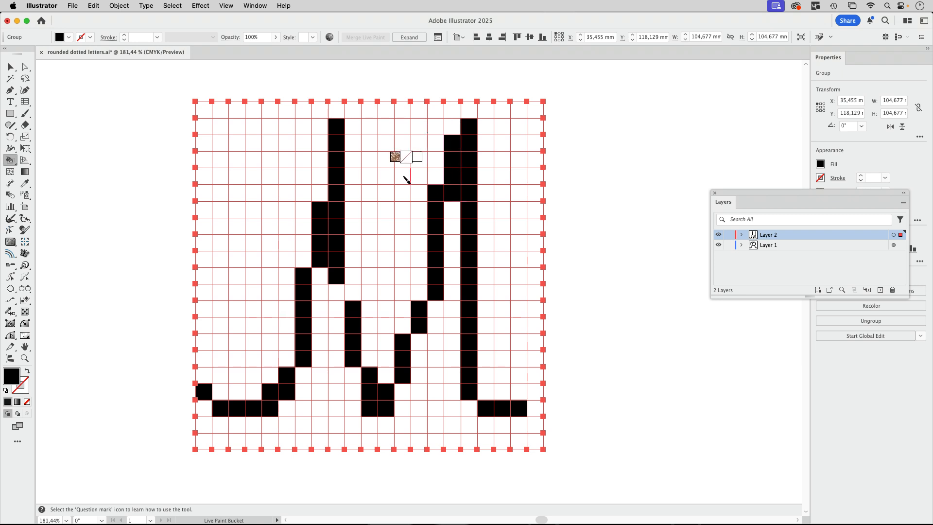
pyautogui.click(353, 291)
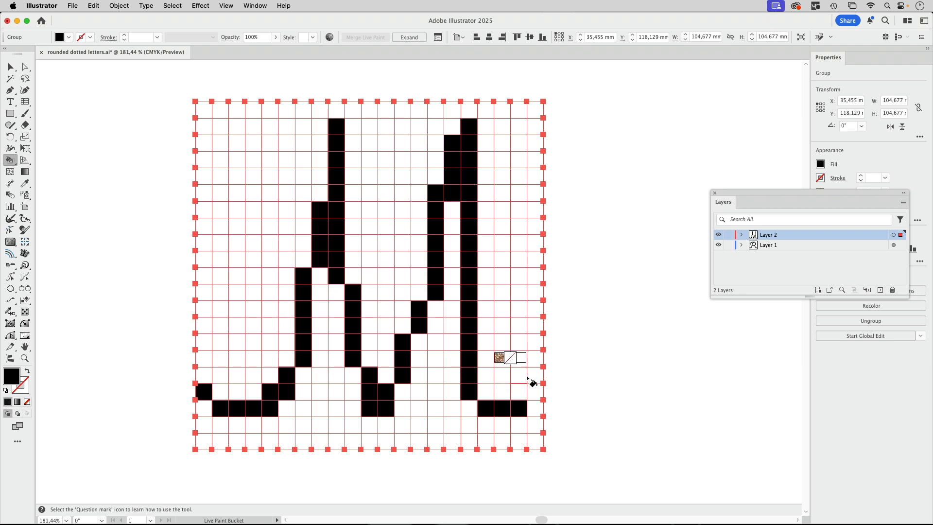
pyautogui.press('Right')
pyautogui.press('Right')
pyautogui.click(535, 390)
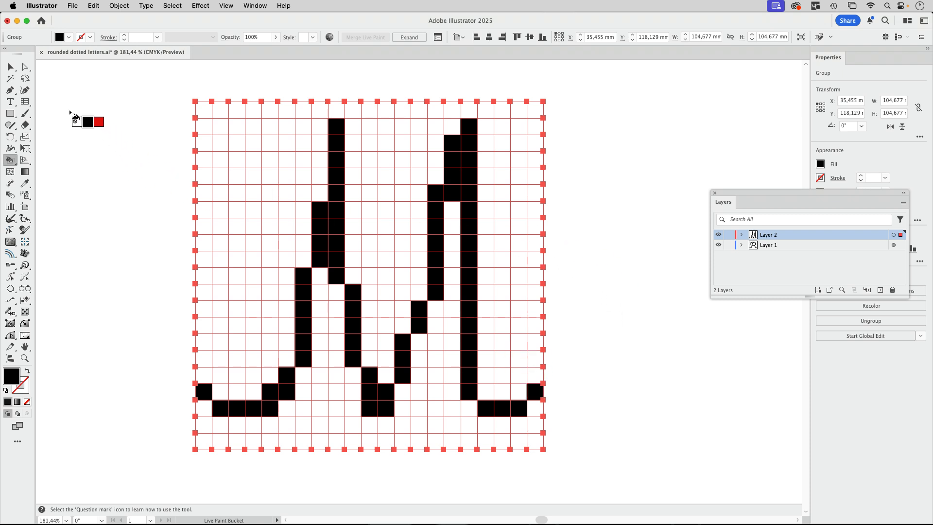
# Step: Expand the Live Paint group so the painted cells of the M become regular squares
pyautogui.click(10, 66)
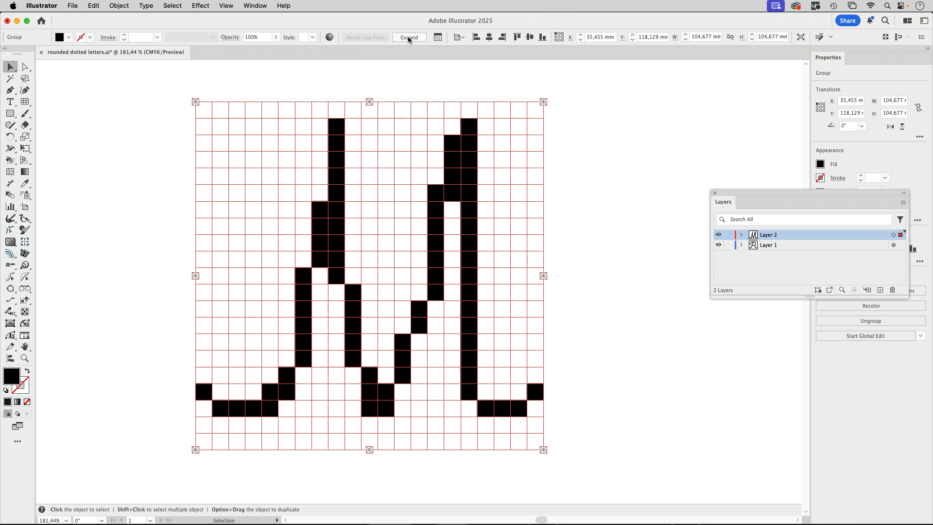
pyautogui.click(119, 6)
pyautogui.moveTo(162, 480)
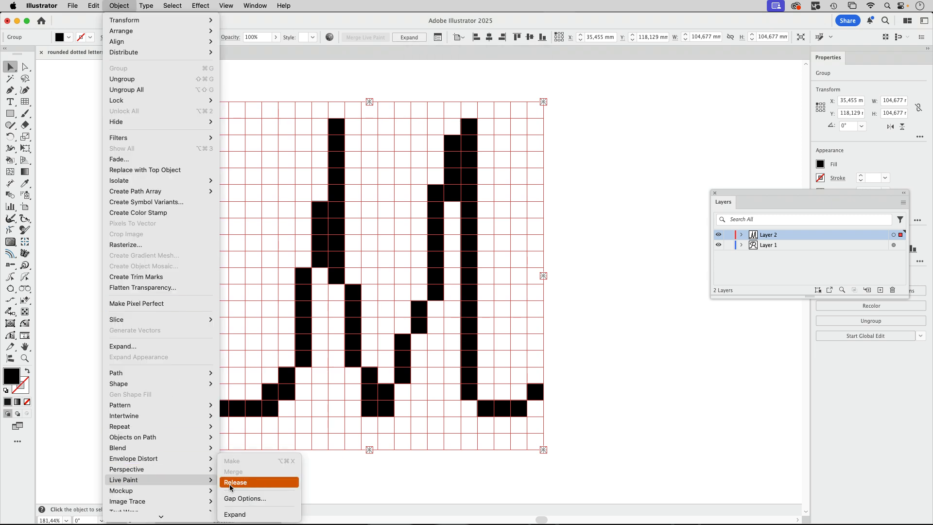
pyautogui.click(242, 515)
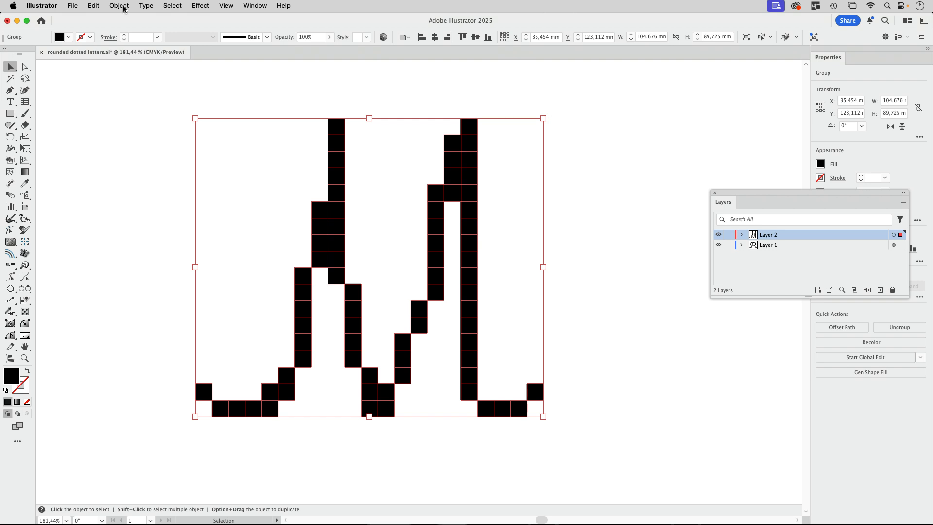
# Step: Ungroup all of the expanded artwork, check that one square can be selected separately, and select every square of the M
pyautogui.click(119, 6)
pyautogui.click(145, 90)
pyautogui.click(511, 191)
pyautogui.click(468, 192)
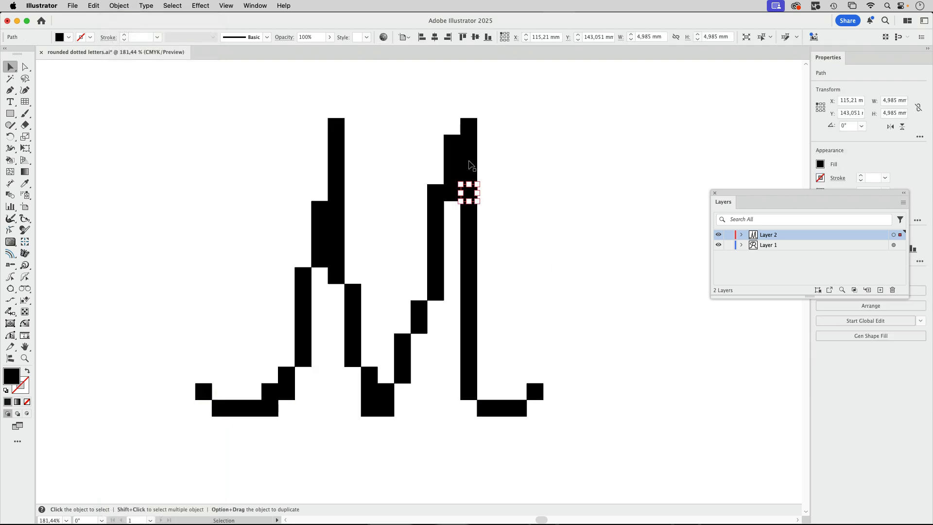
pyautogui.click(557, 136)
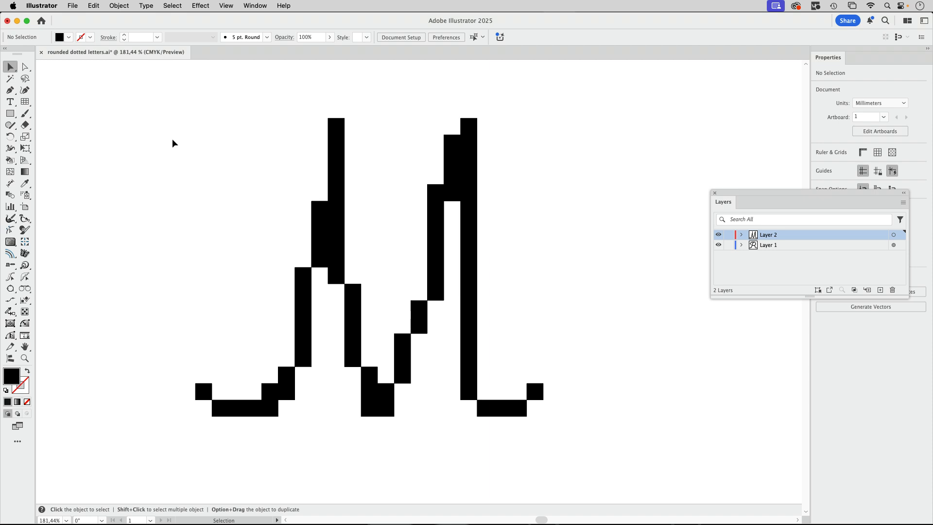
pyautogui.moveTo(179, 95); pyautogui.dragTo(583, 435)
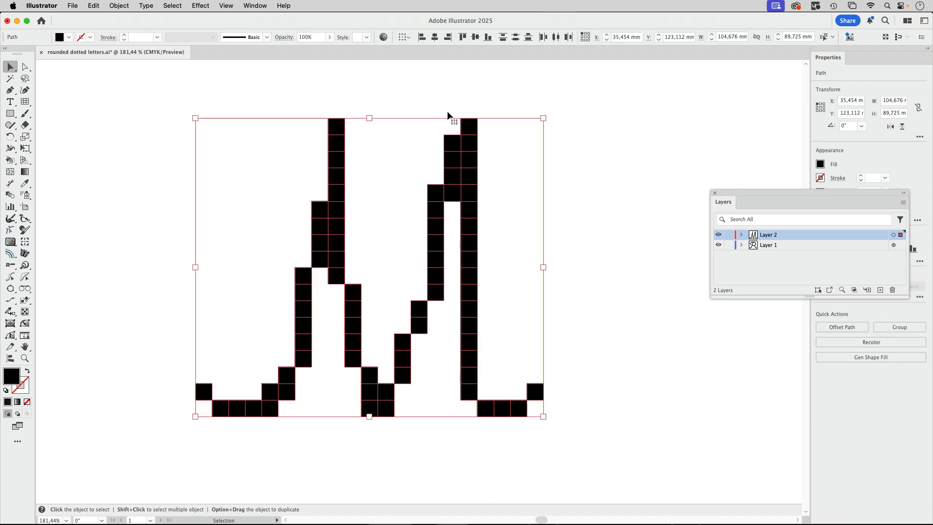
# Step: Start converting the M's selected squares to Ellipse shapes with the live effect, using relative size and -1 mm extra width and height
pyautogui.click(200, 6)
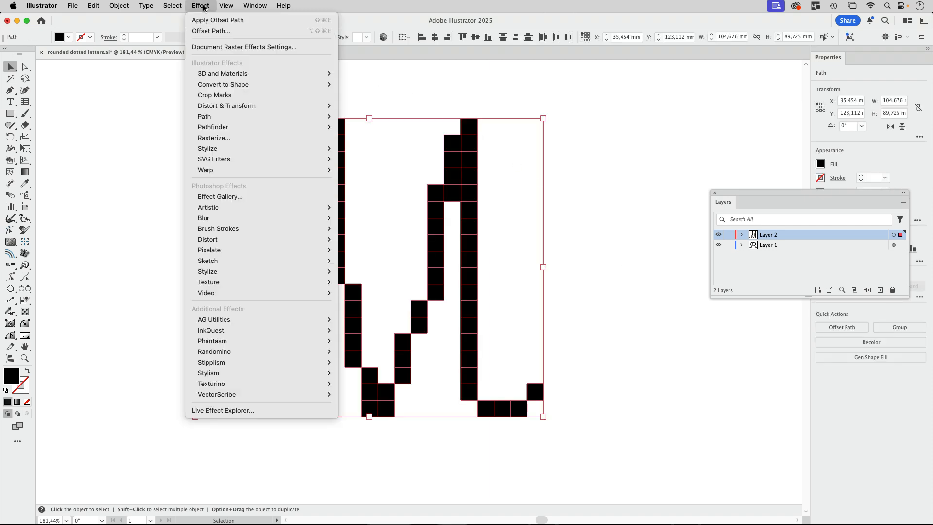
pyautogui.moveTo(218, 86)
pyautogui.click(373, 105)
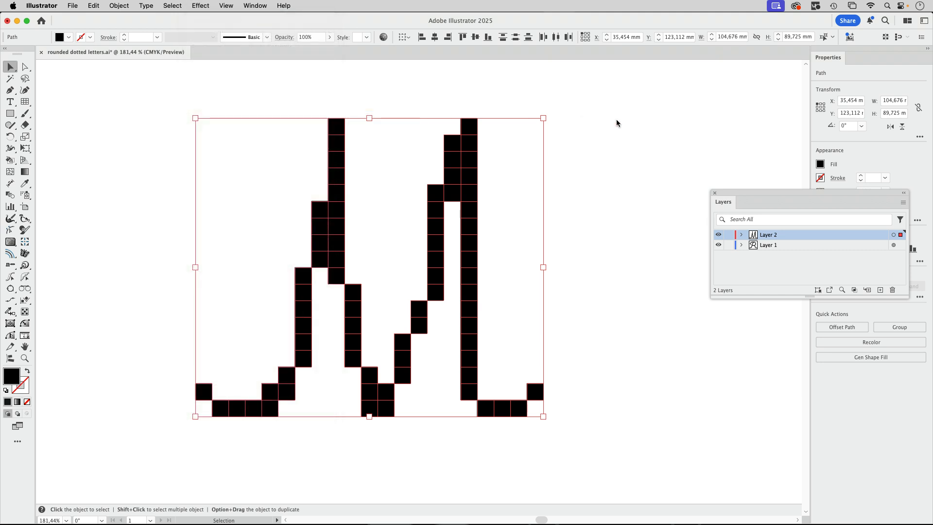
pyautogui.moveTo(498, 189); pyautogui.dragTo(649, 95)
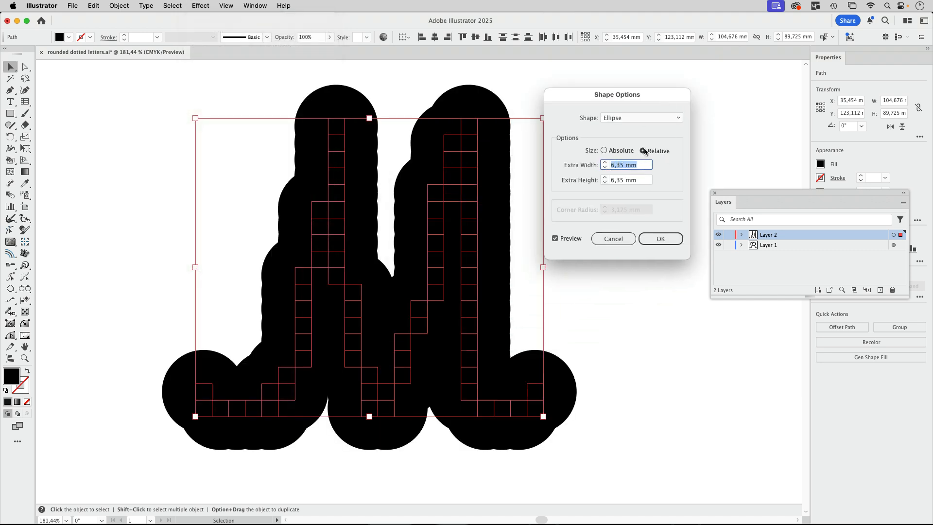
pyautogui.doubleClick(605, 168)
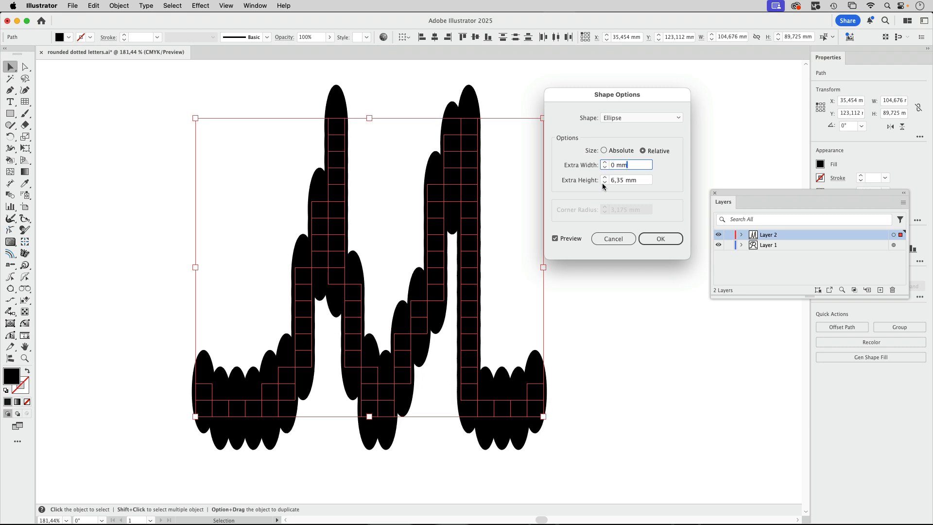
pyautogui.click(604, 183)
pyautogui.click(604, 182)
pyautogui.click(604, 182)
pyautogui.click(604, 182)
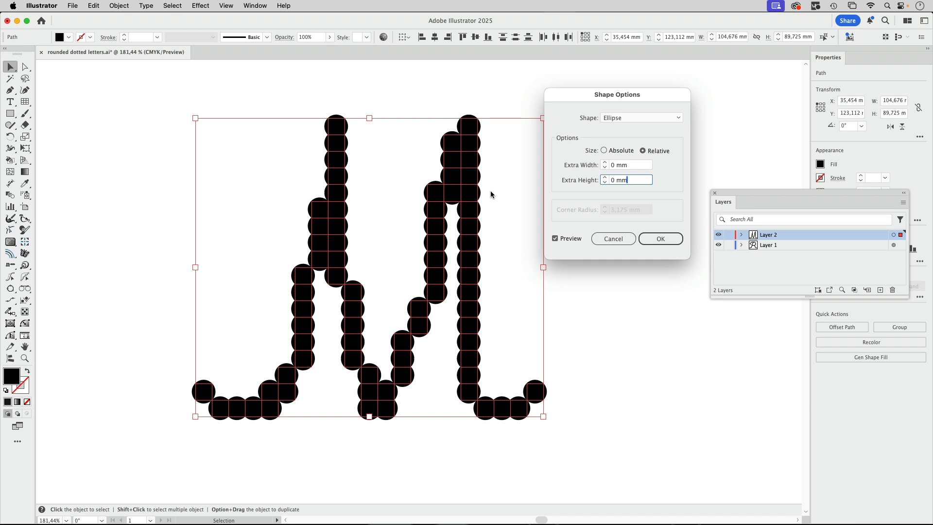
pyautogui.click(605, 168)
pyautogui.click(605, 182)
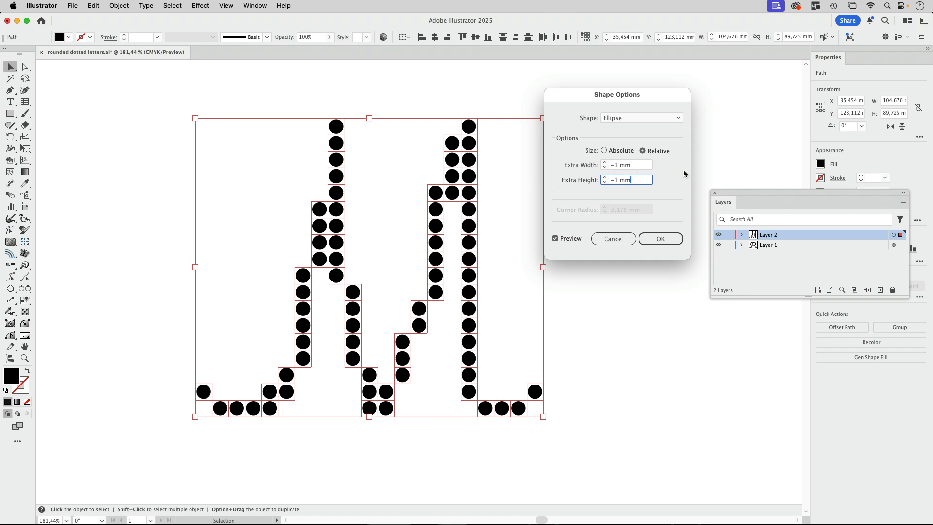
# Step: Set the ellipses' extra width and extra height to -0,8 mm and apply the shape conversion
pyautogui.click(615, 165)
pyautogui.write('0,8')
pyautogui.press('Tab')
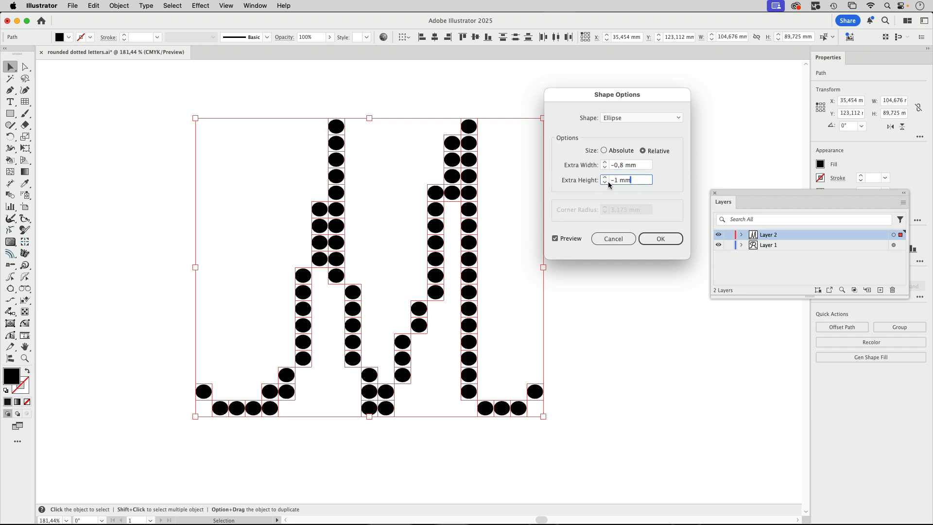
pyautogui.write('0,8')
pyautogui.click(661, 239)
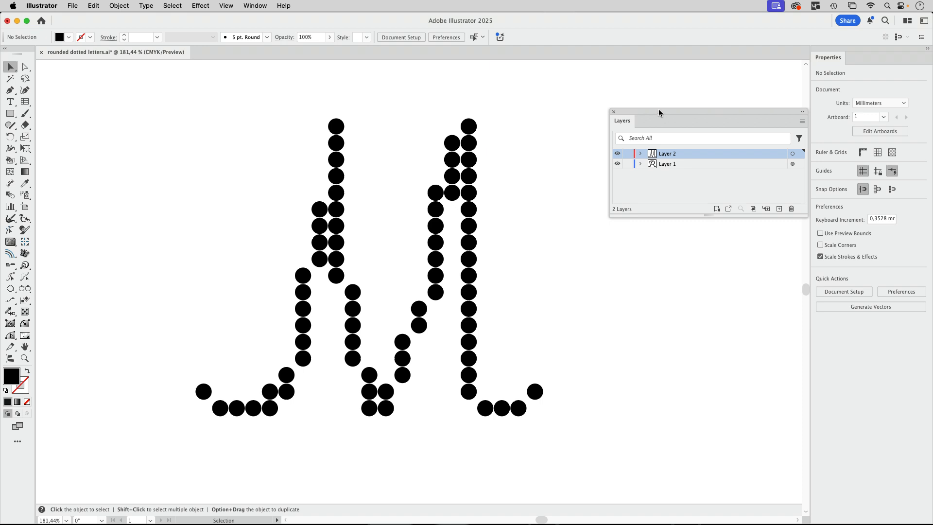
# Step: Target all of Layer 2 instead of a single dot and show the layer's appearance attributes
pyautogui.moveTo(655, 112); pyautogui.dragTo(606, 93)
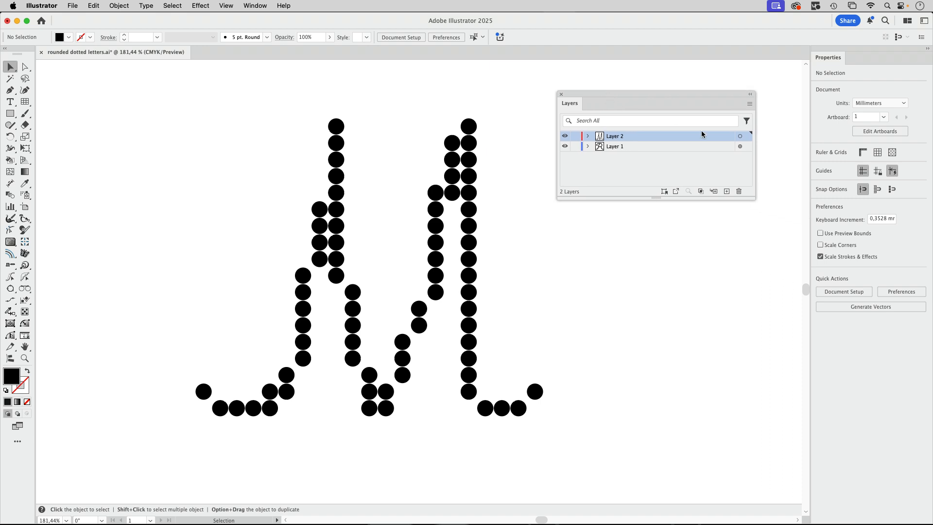
pyautogui.click(468, 160)
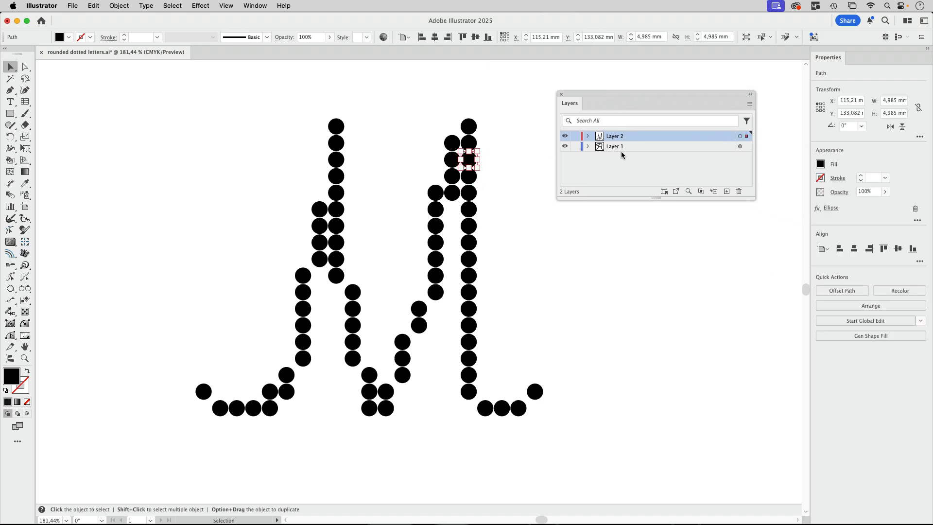
pyautogui.click(740, 136)
pyautogui.click(254, 6)
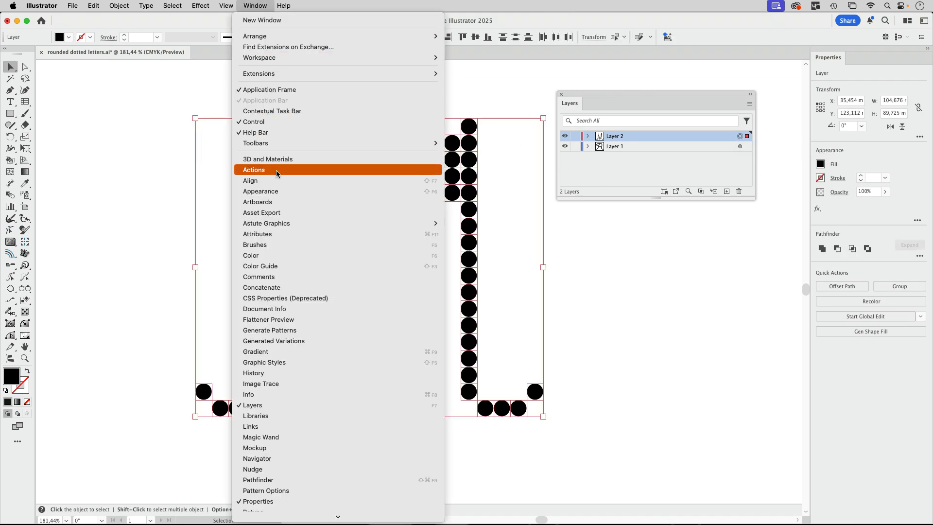
pyautogui.click(262, 191)
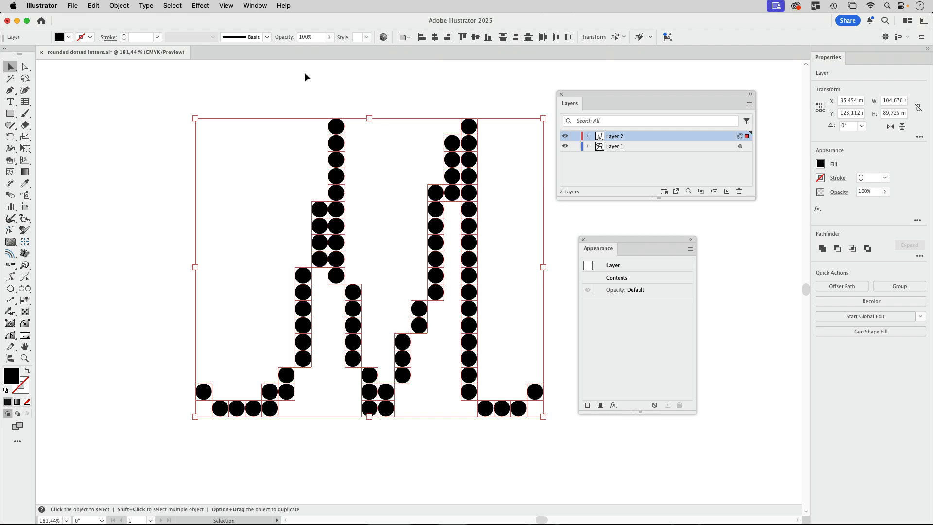
# Step: Apply an Offset Path effect of 1 mm with miter joins to the whole of Layer 2
pyautogui.click(201, 5)
pyautogui.moveTo(210, 117)
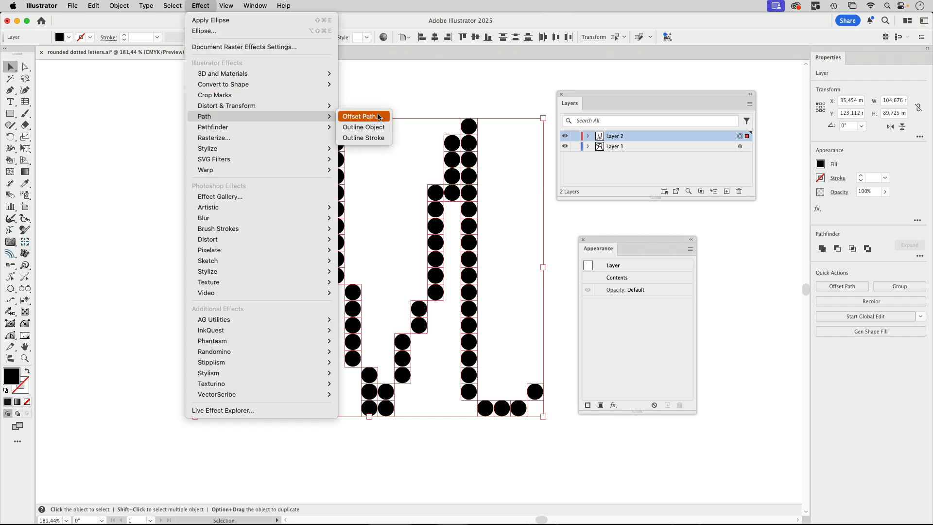
pyautogui.click(362, 116)
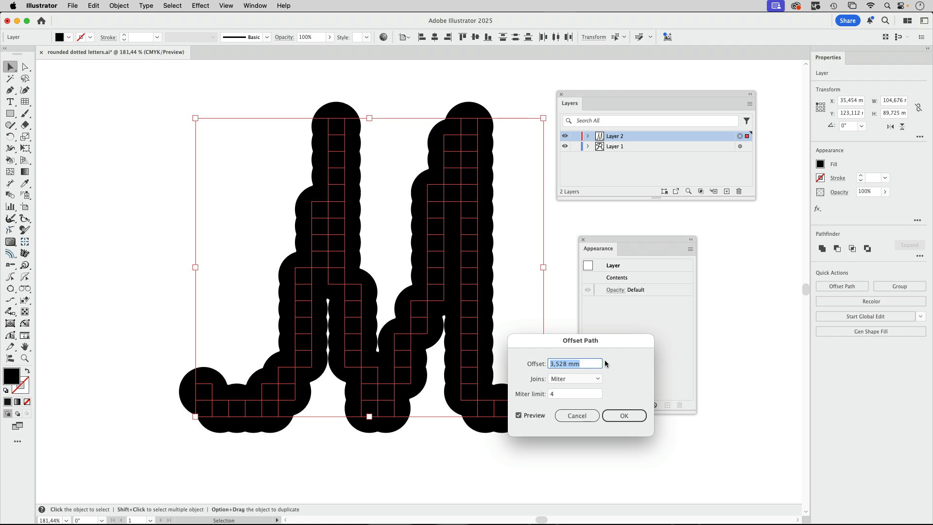
pyautogui.write('1')
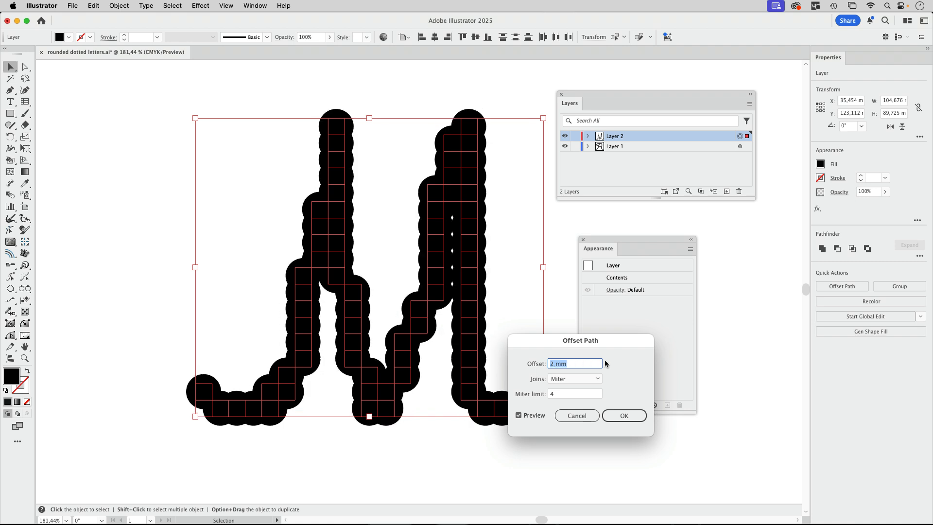
pyautogui.write('0')
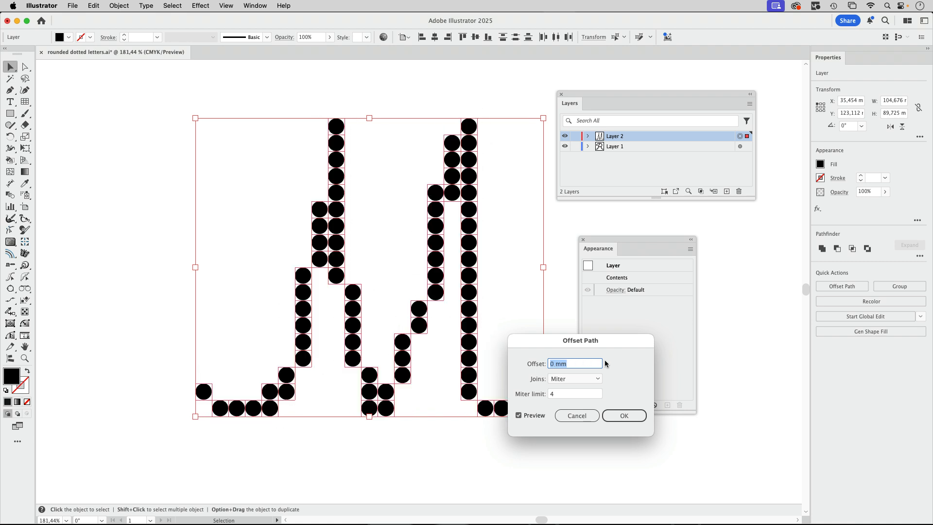
pyautogui.press('Up')
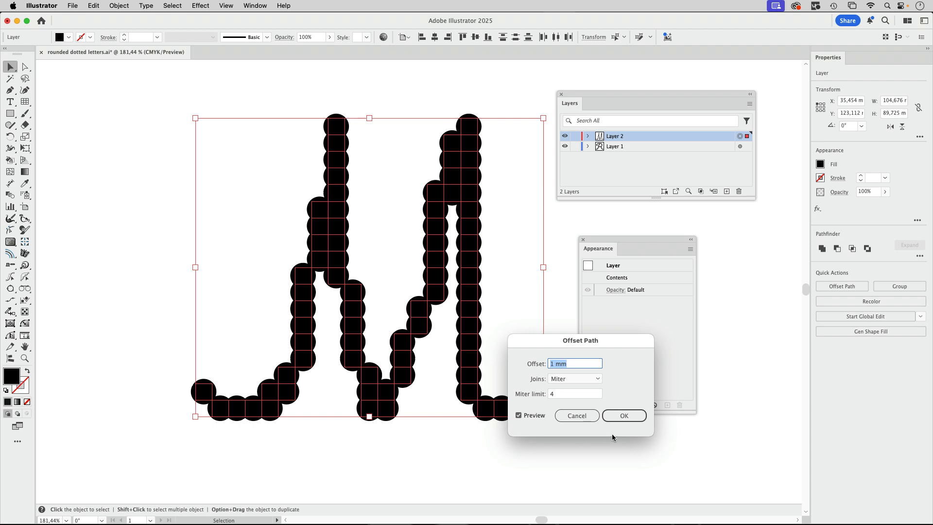
pyautogui.click(622, 416)
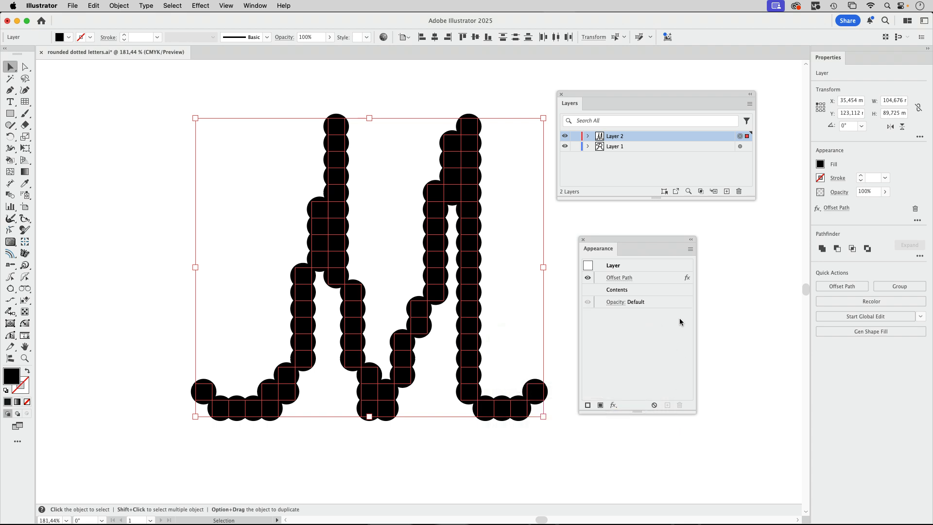
# Step: Add a second Offset Path effect to Layer 2 with a -1 mm offset and round joins
pyautogui.click(652, 280)
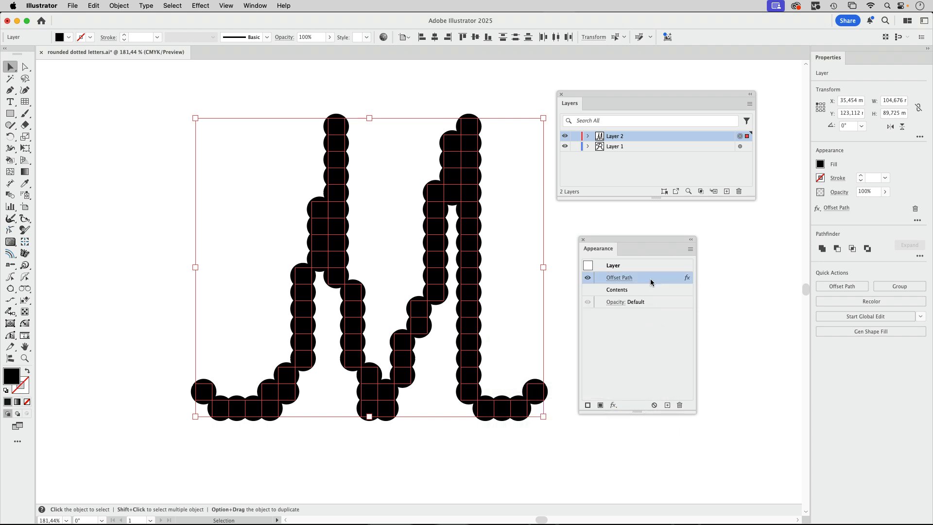
pyautogui.click(200, 6)
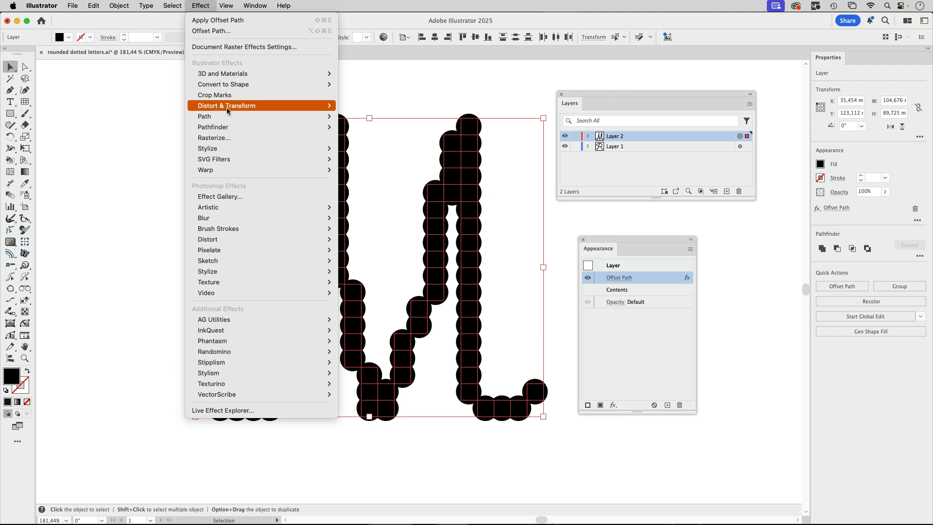
pyautogui.moveTo(209, 116)
pyautogui.click(358, 116)
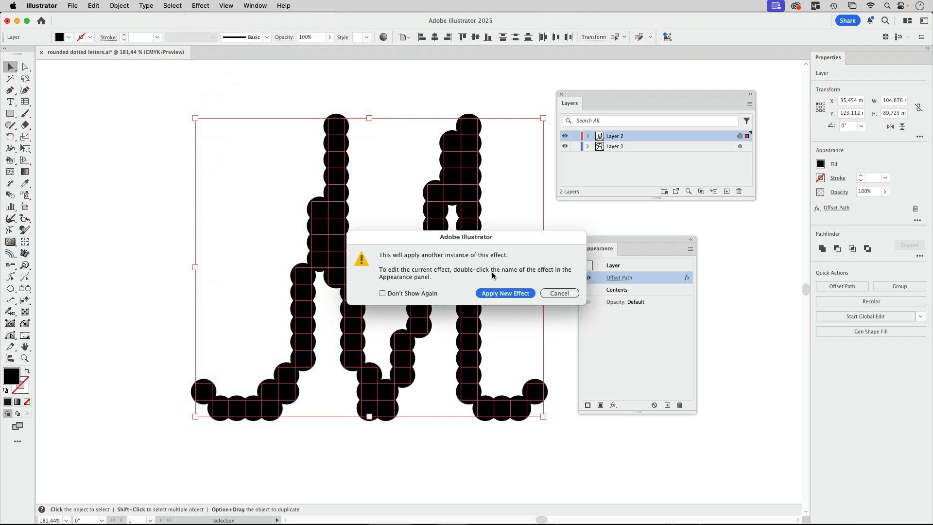
pyautogui.click(505, 293)
pyautogui.write('-1')
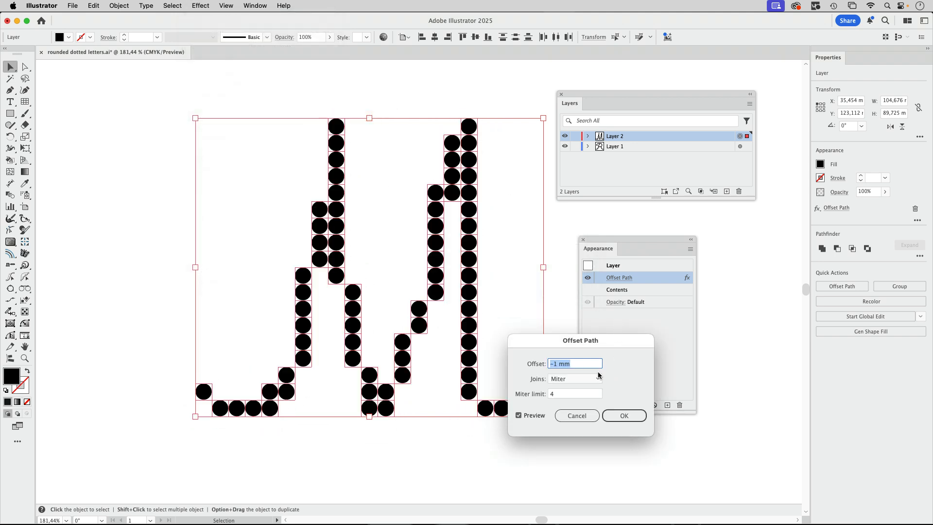
pyautogui.click(572, 383)
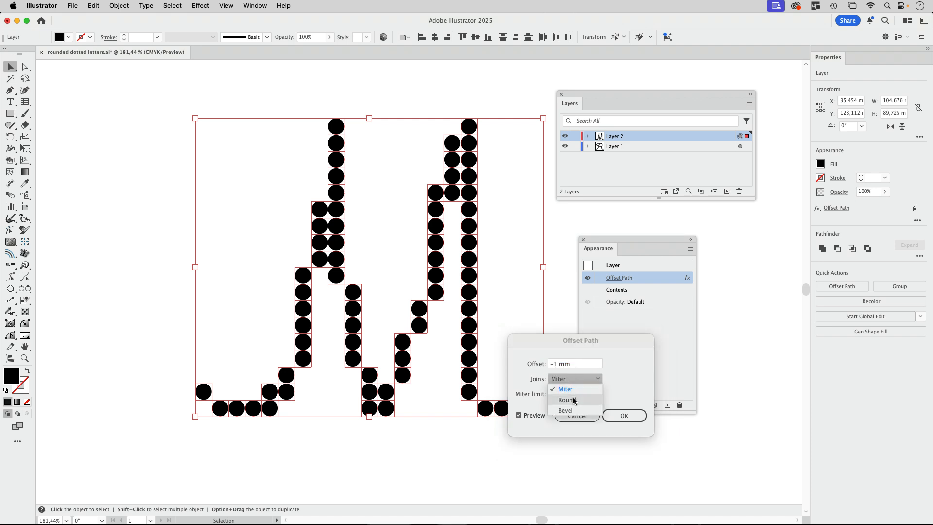
pyautogui.click(572, 398)
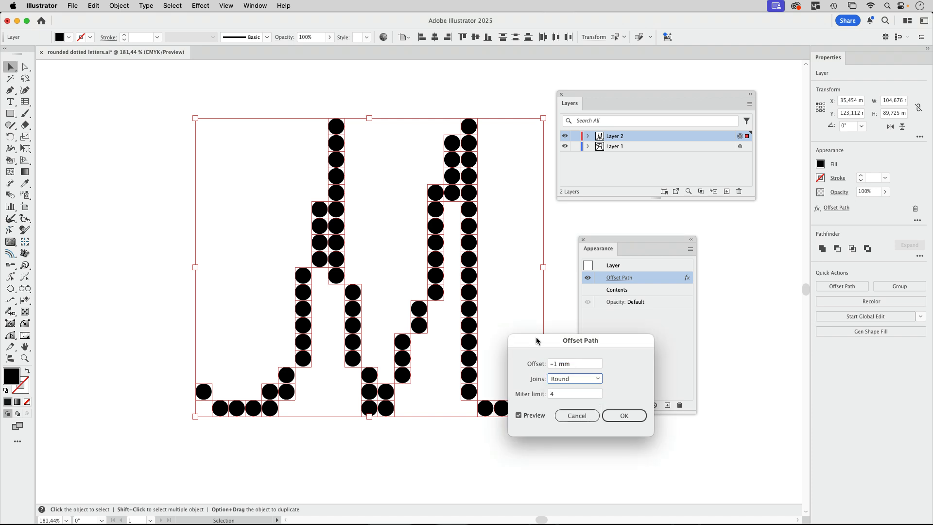
pyautogui.press('Return')
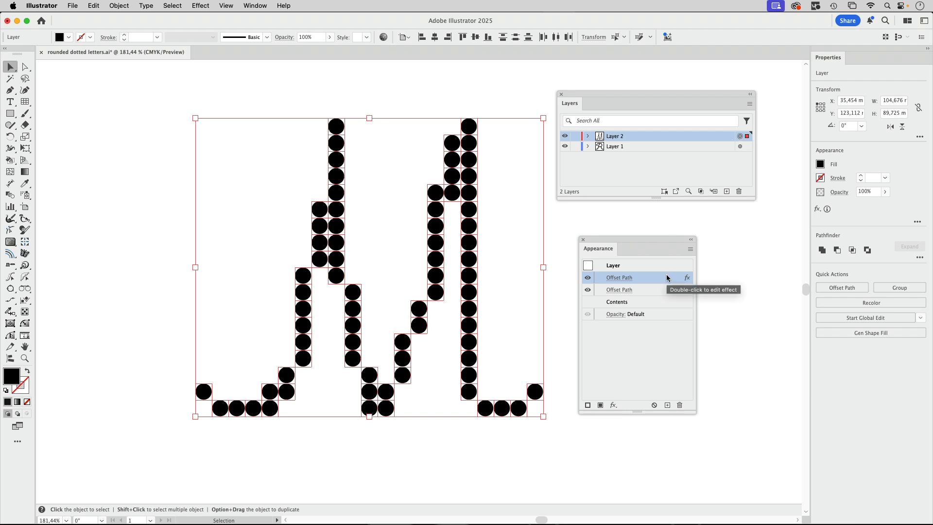
# Step: Add the Pathfinder Add effect to Layer 2, place it between the two Offset Path effects, and deselect the artwork
pyautogui.click(199, 6)
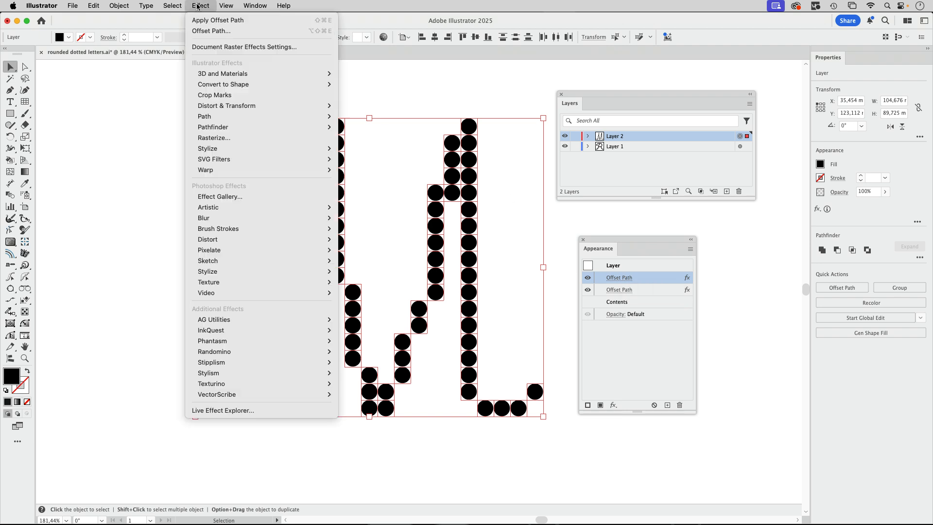
pyautogui.moveTo(213, 128)
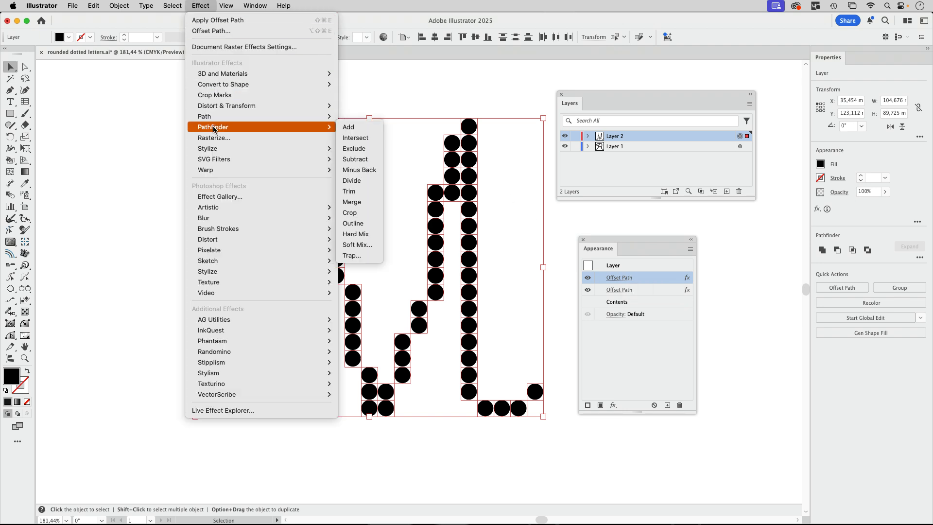
pyautogui.click(354, 126)
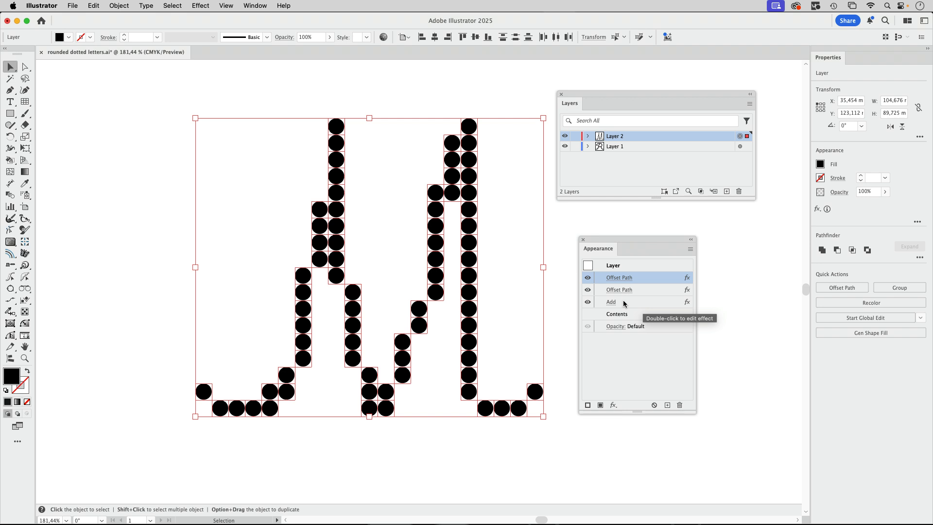
pyautogui.moveTo(623, 300); pyautogui.dragTo(629, 286)
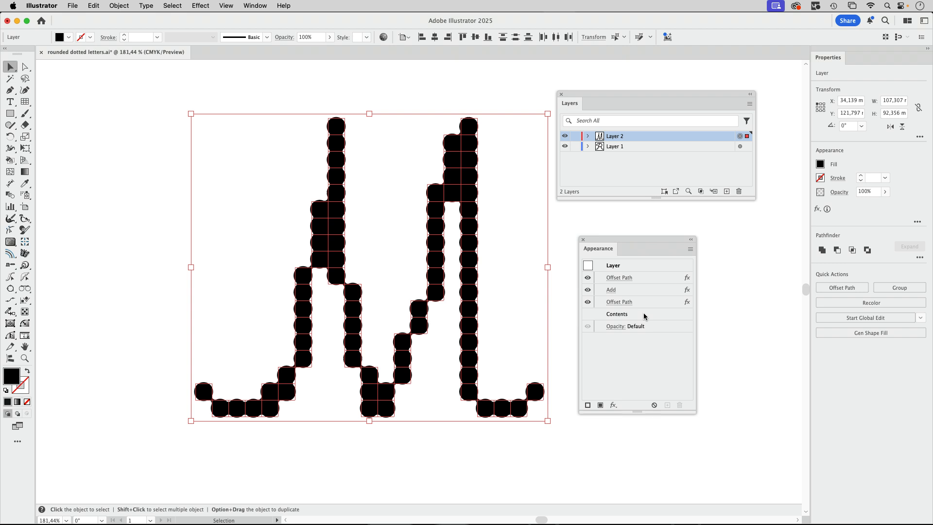
pyautogui.click(558, 334)
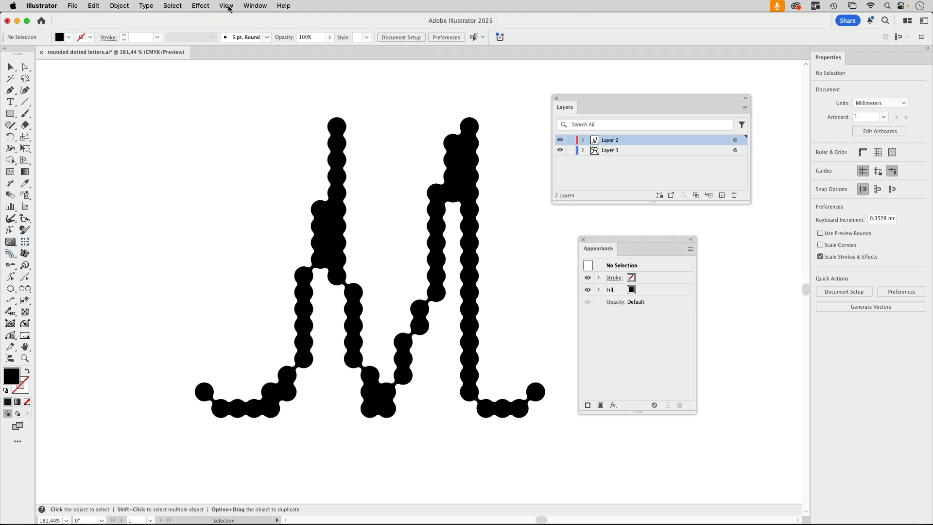
# Step: Inspect the M's underlying paths in outline mode and return to the GPU preview
pyautogui.click(226, 6)
pyautogui.click(229, 18)
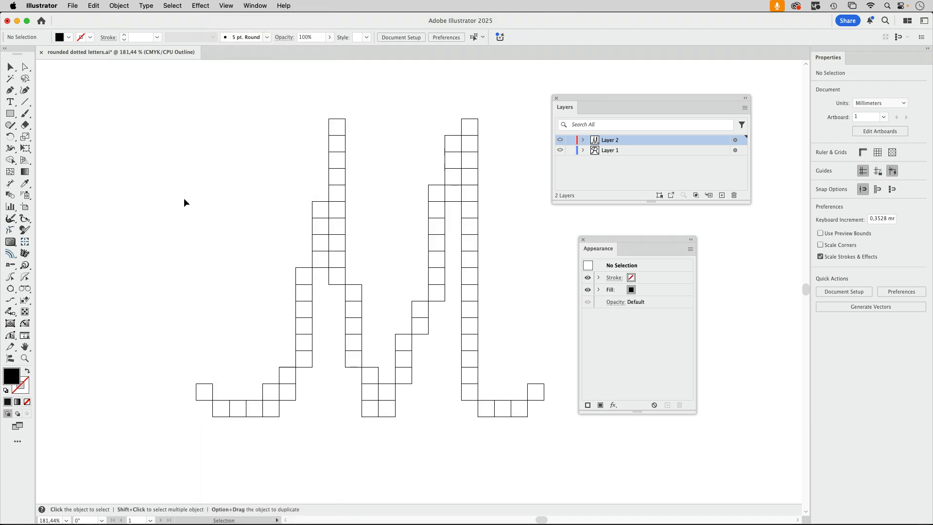
pyautogui.click(228, 6)
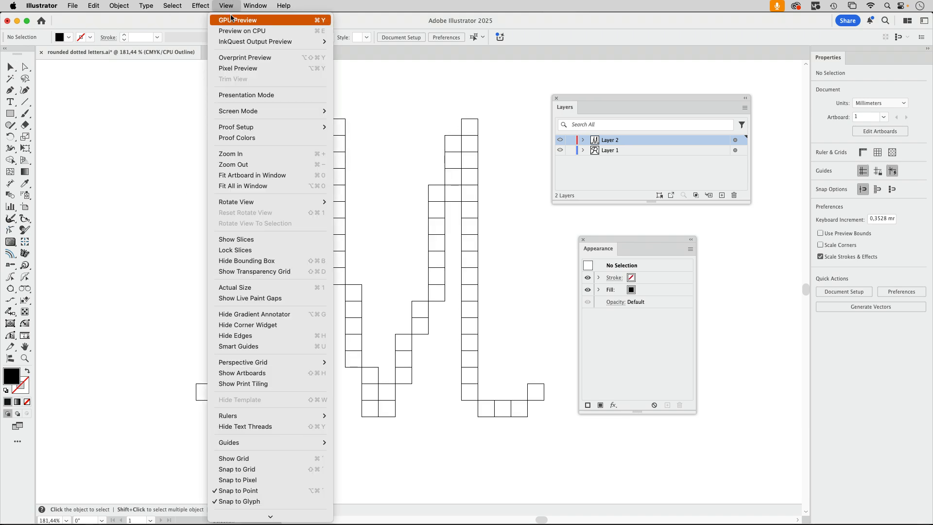
pyautogui.click(233, 20)
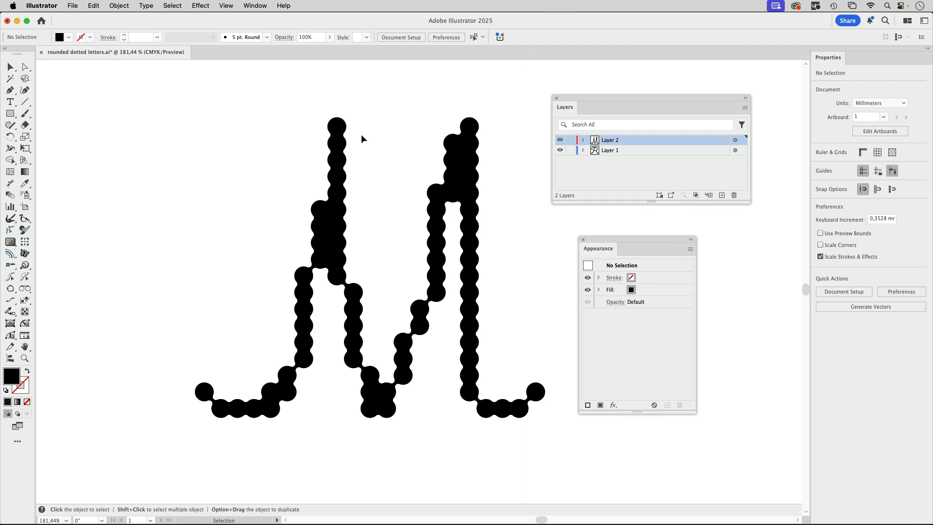
# Step: Expand the appearance of all Layer 2 artwork, switch to outline mode to check the paths, and deselect
pyautogui.click(735, 140)
pyautogui.click(121, 7)
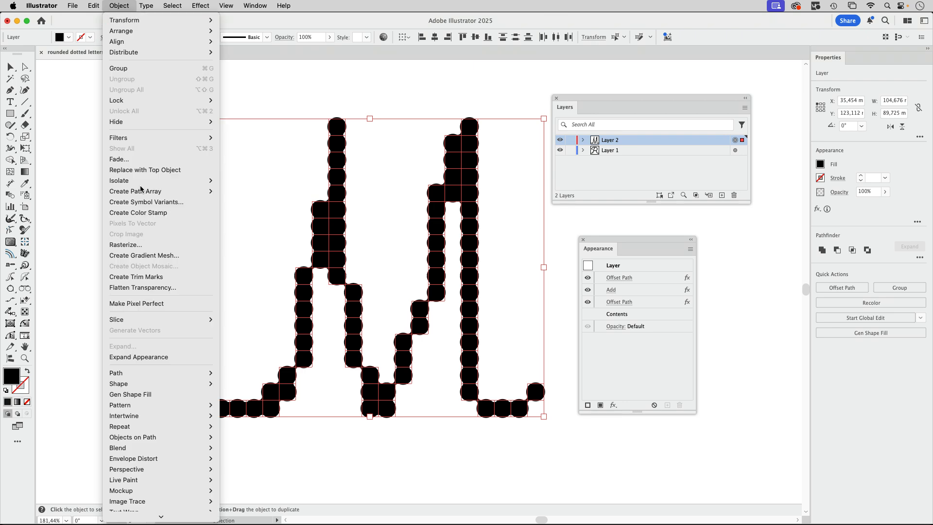
pyautogui.click(127, 355)
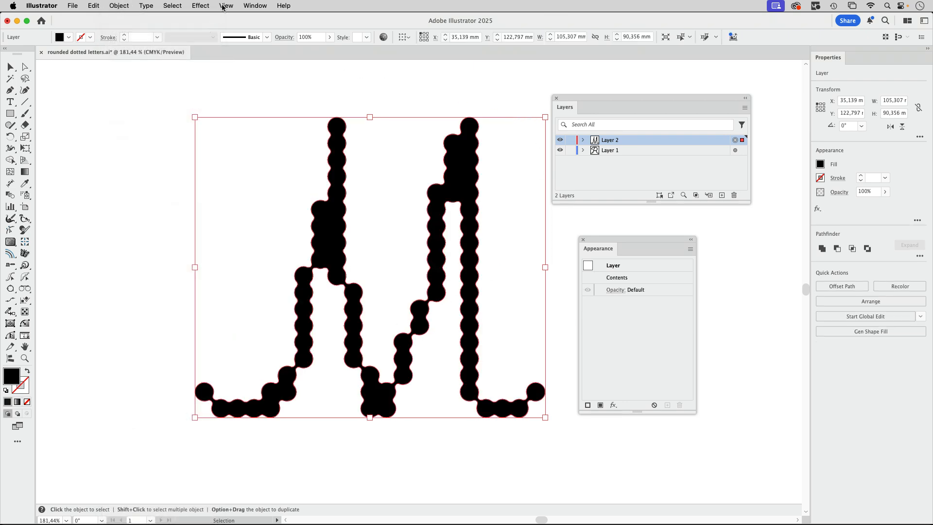
pyautogui.click(226, 6)
pyautogui.click(229, 16)
pyautogui.click(471, 81)
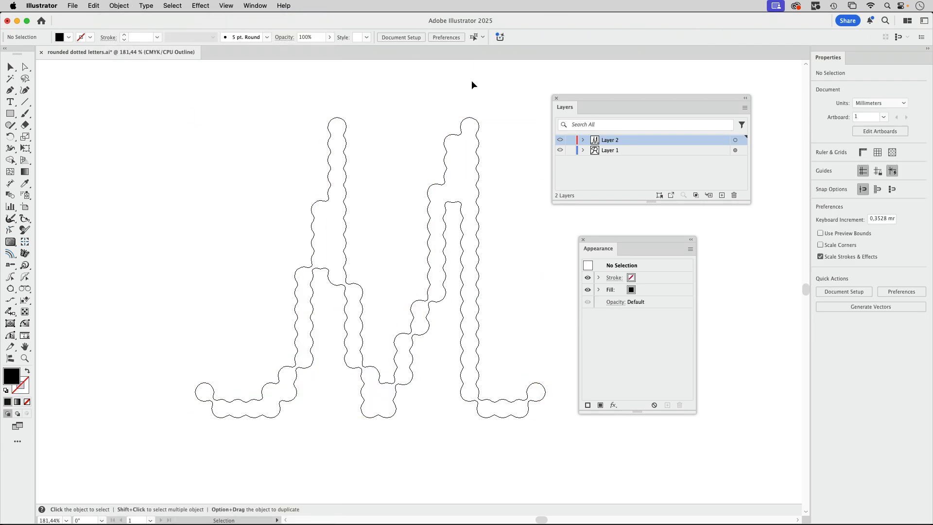